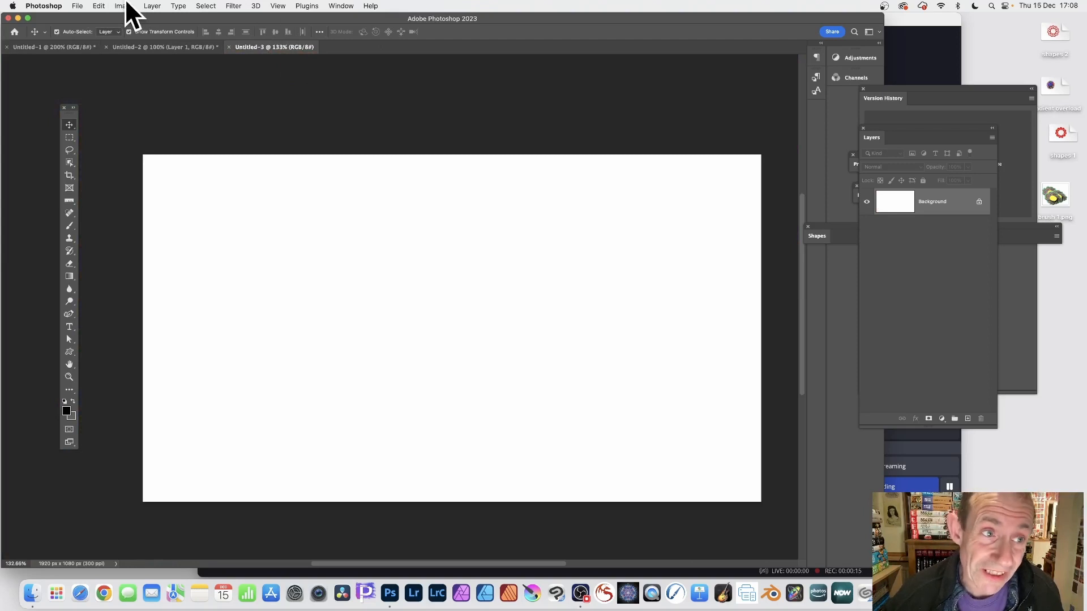
Check the pixel dimensions and resolution of the blank document, leaving its size unchanged
left_click(126, 6)
left_click(140, 81)
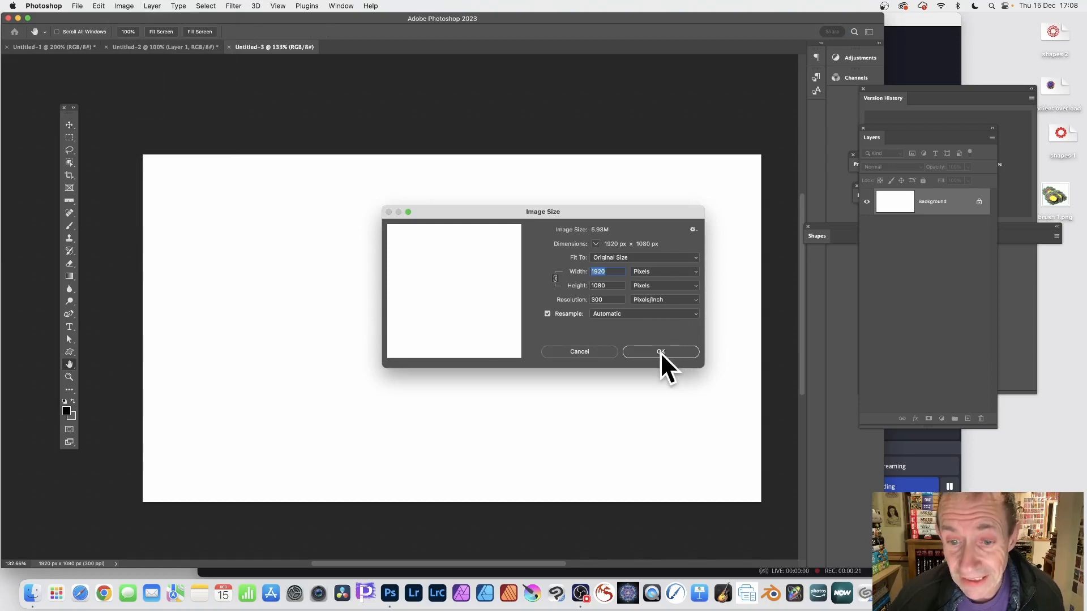
left_click(600, 353)
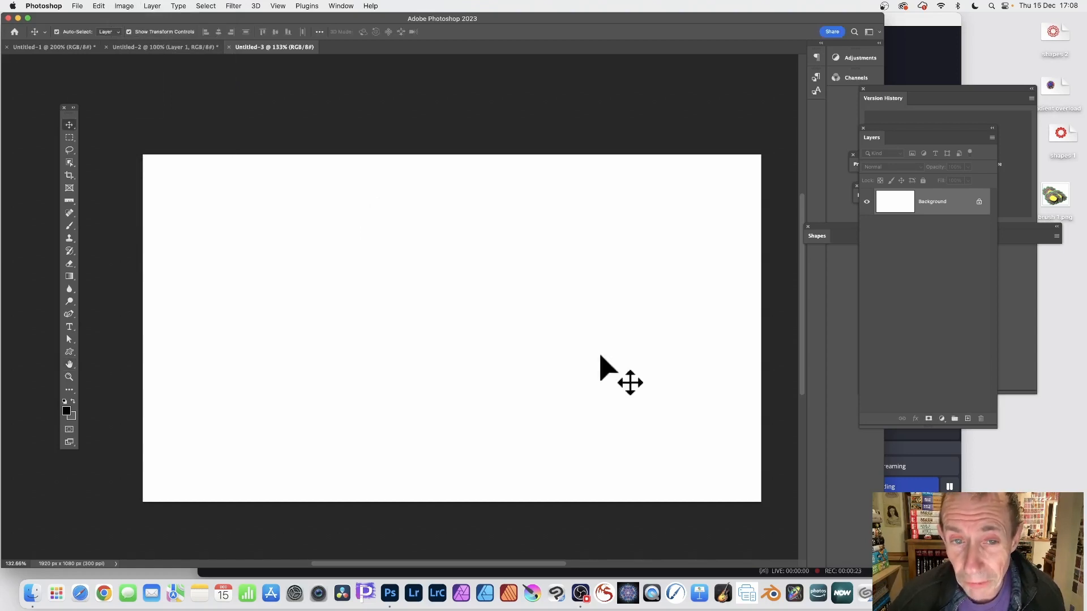
Fill the canvas with overlapping diagonal linear gradients in Difference mode, using the current green and purple striped gradient
left_click(69, 277)
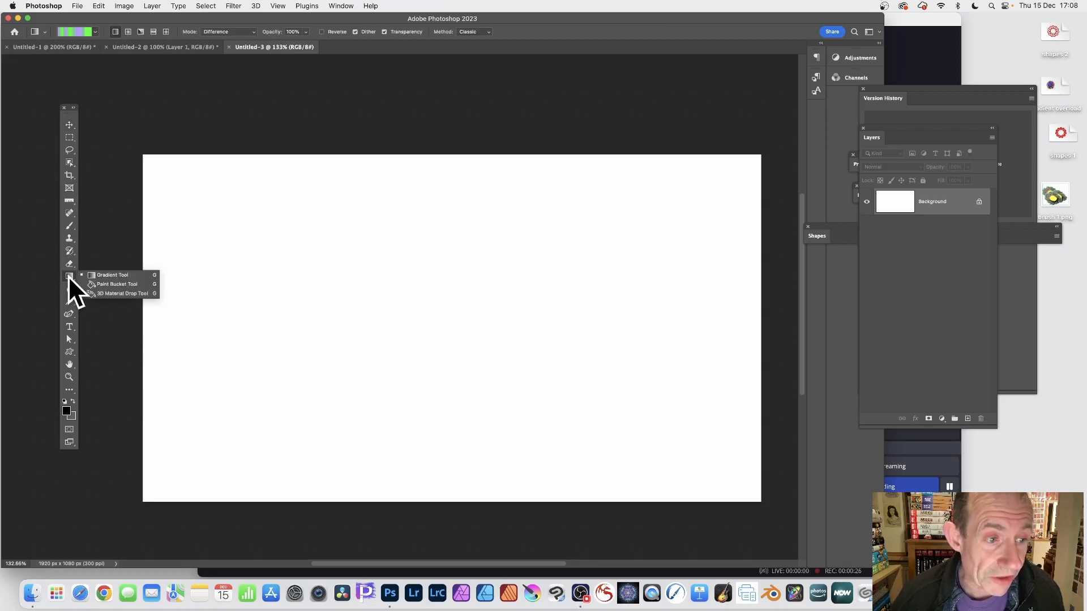
left_click(119, 276)
left_click(96, 32)
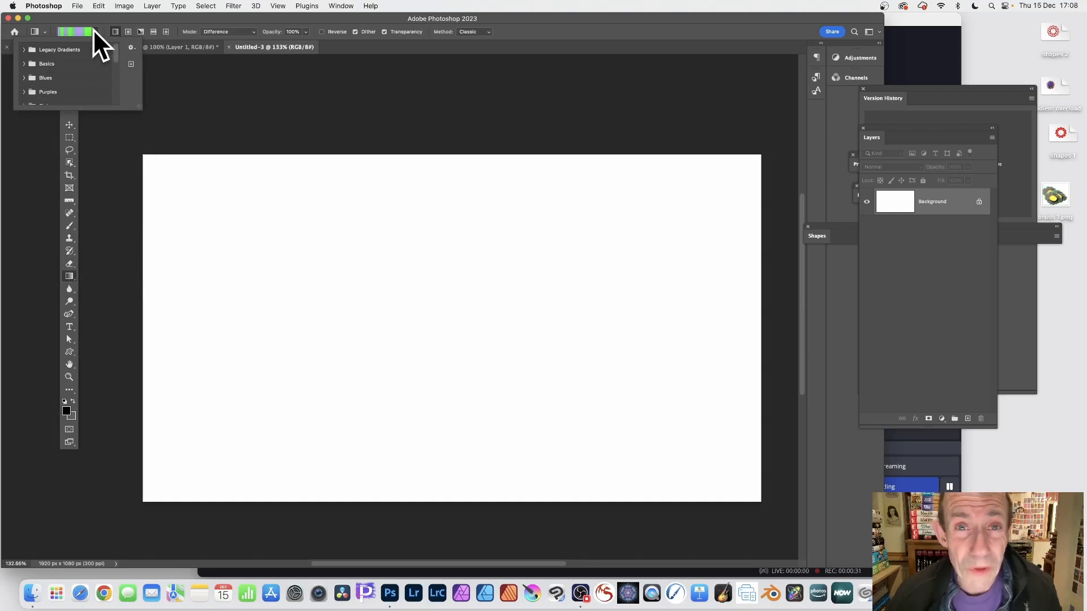
left_click(24, 50)
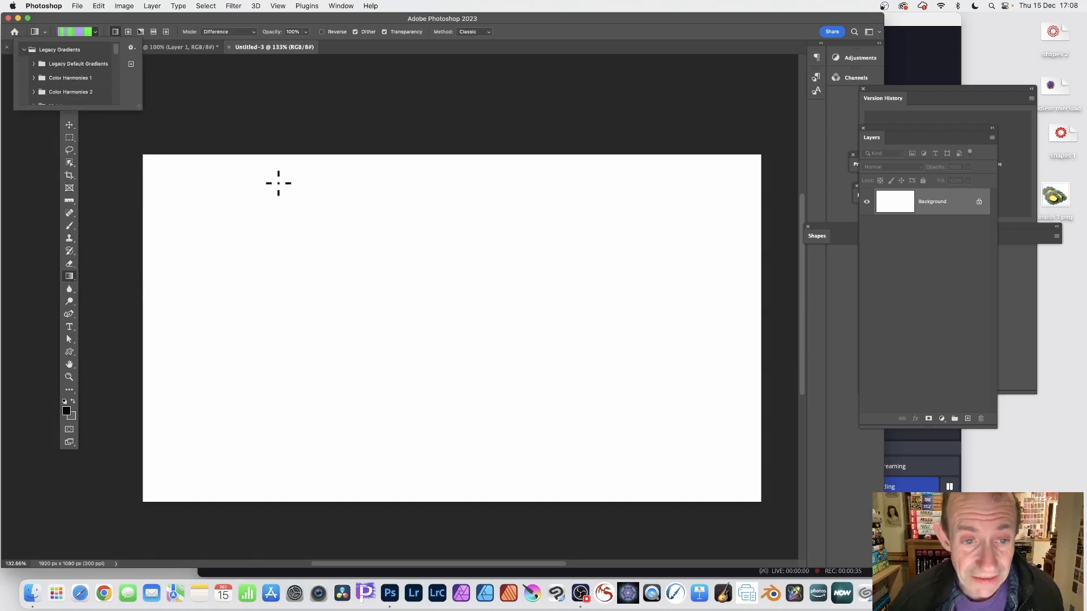
left_click_drag(278, 183, 557, 286)
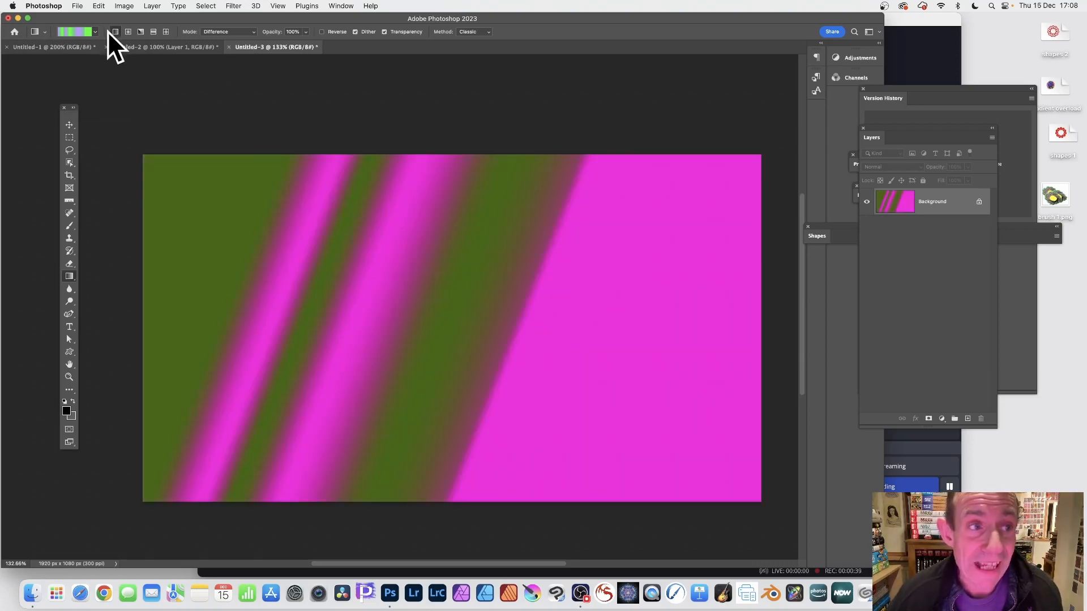
left_click_drag(594, 145, 277, 455)
left_click_drag(306, 154, 722, 435)
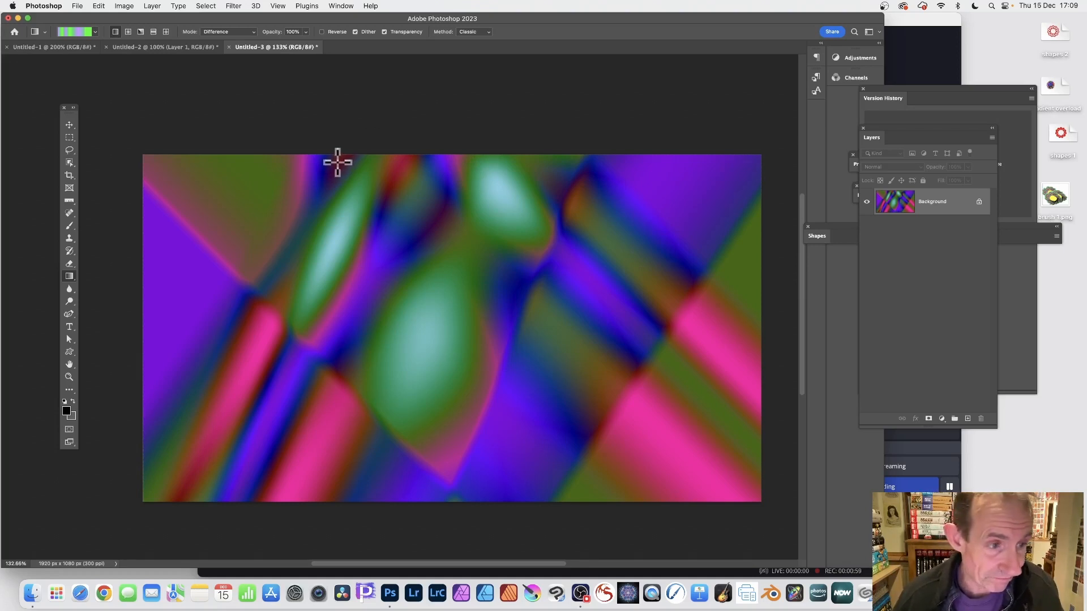
Select a horizontal oval area about 407 by 251 px above and left of the canvas centre with the Elliptical Marquee
left_click(69, 137)
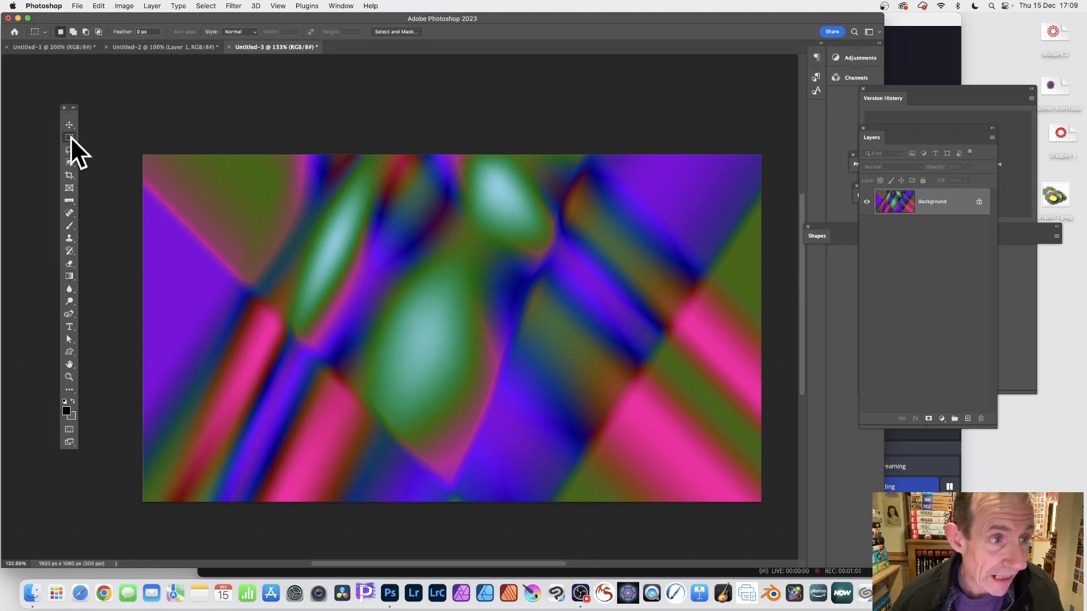
left_click(71, 137)
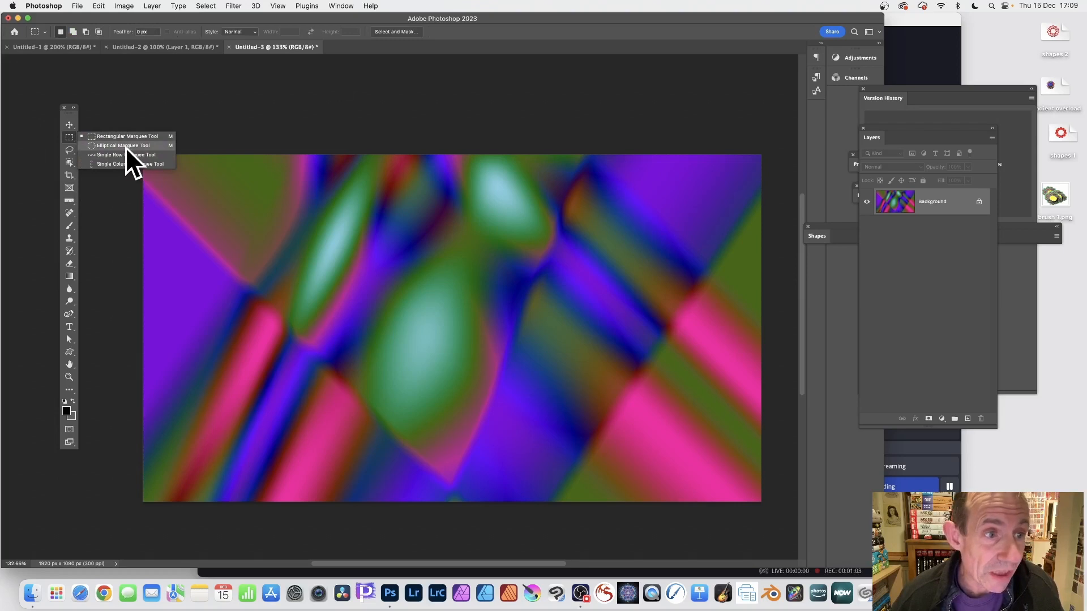
left_click(125, 146)
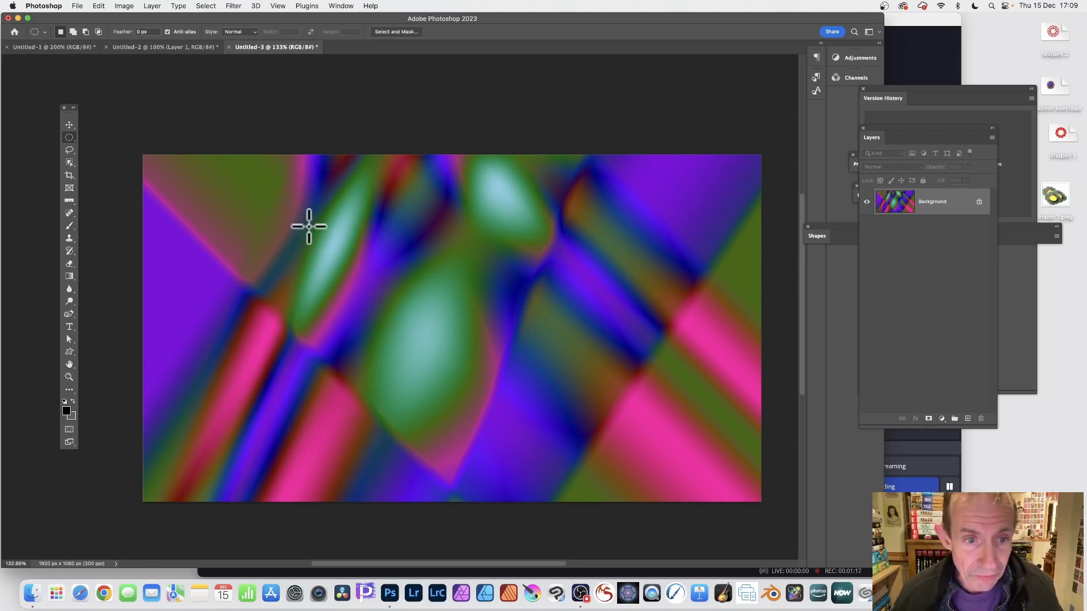
left_click_drag(308, 225, 439, 306)
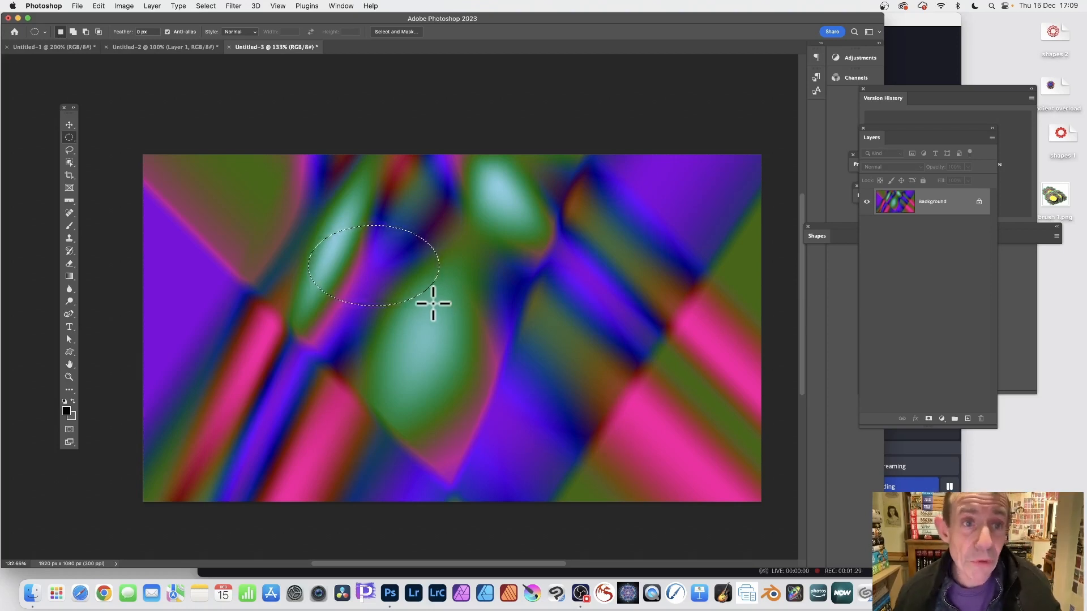
left_click(205, 6)
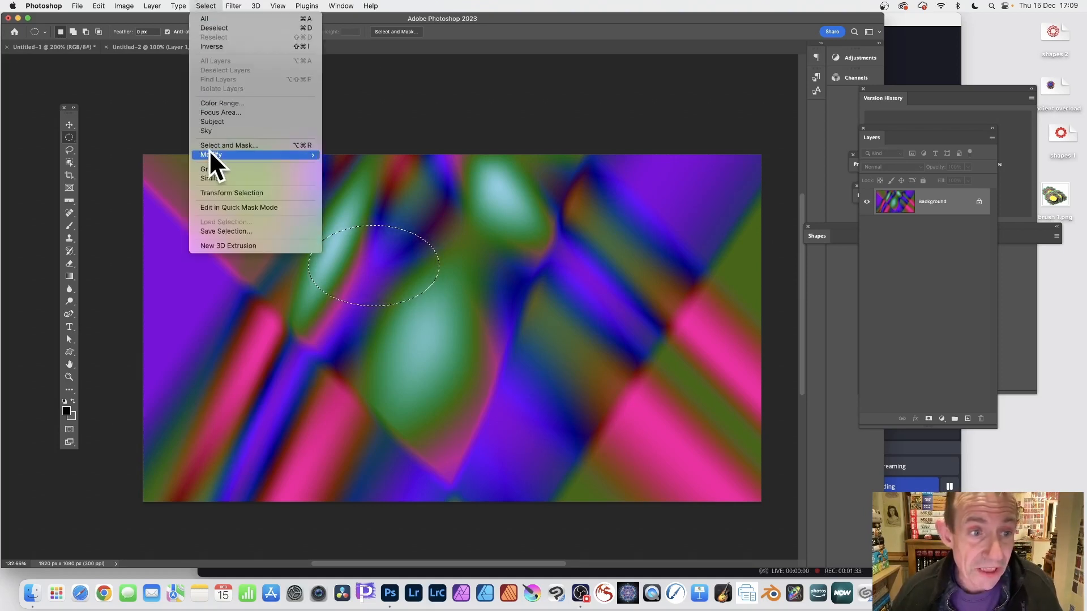
mouse_move(209, 152)
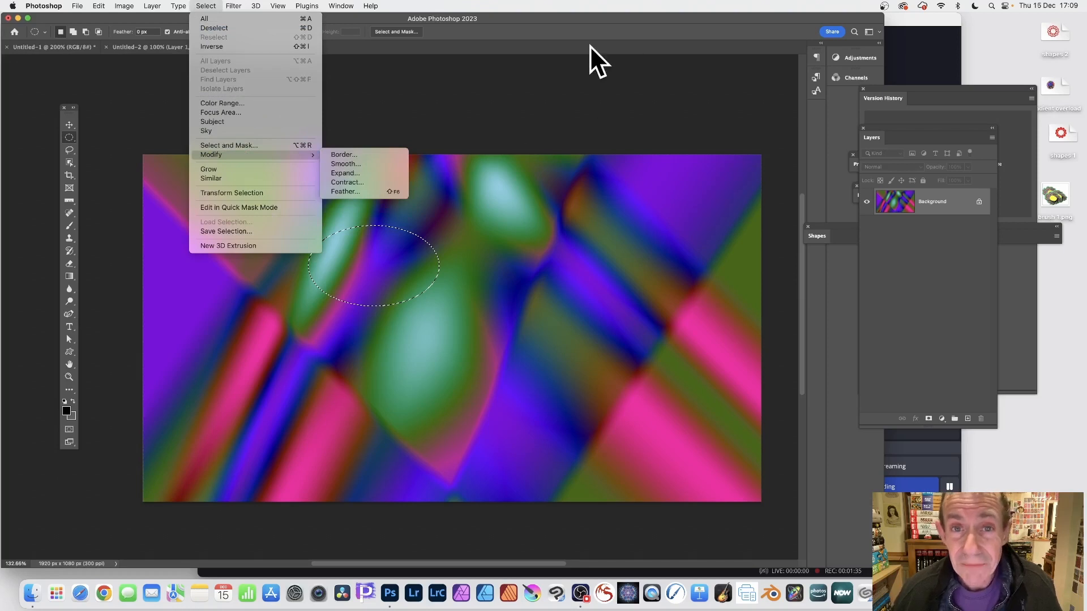
left_click(573, 26)
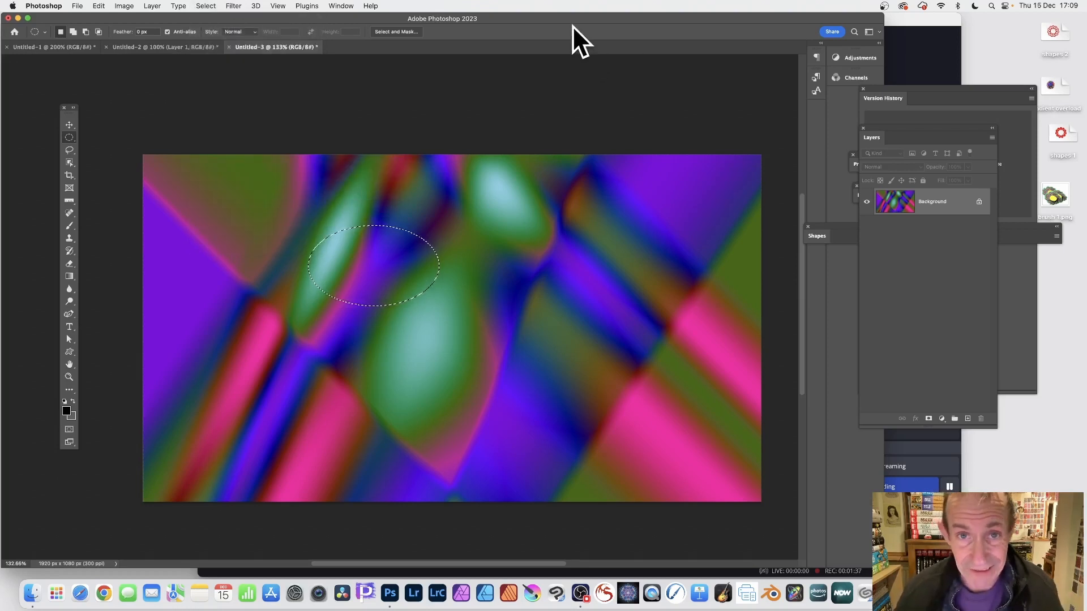
Copy the oval selection and create a new 407 x 251 px document from the clipboard size with transparent background contents
left_click(102, 6)
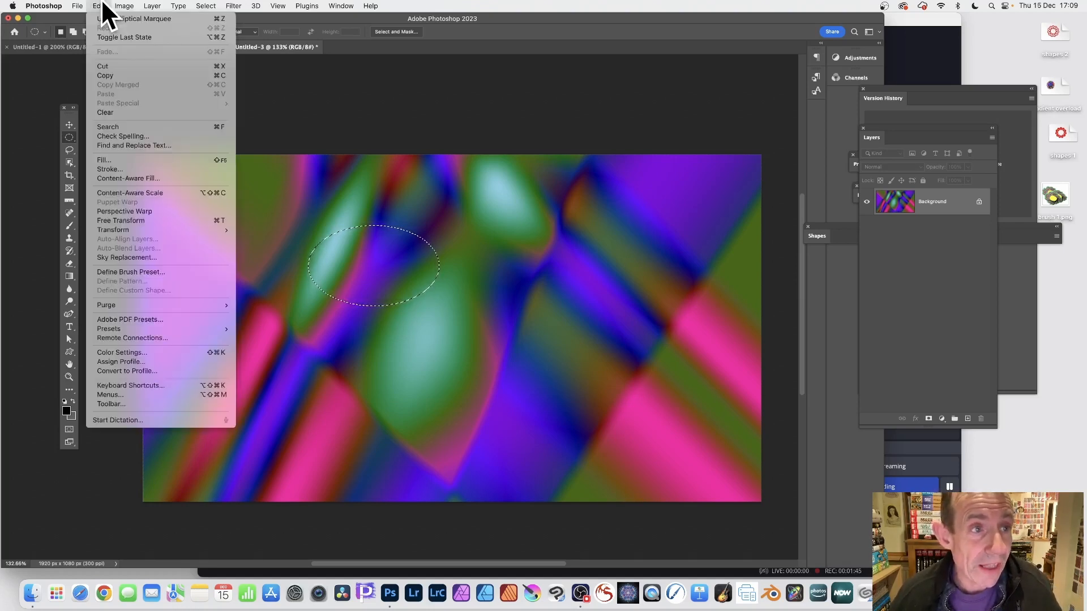
left_click(103, 74)
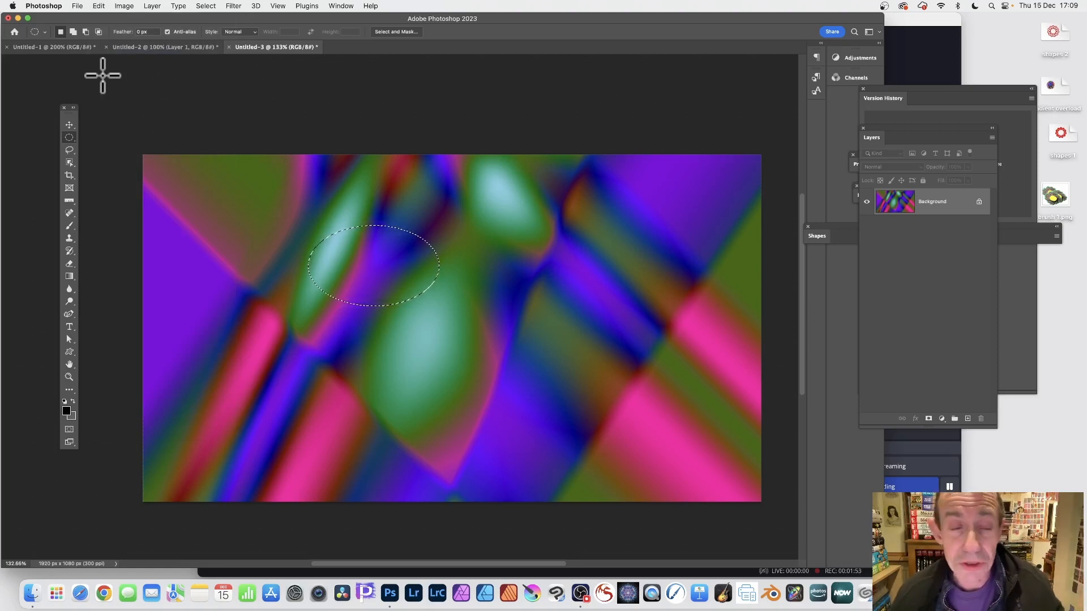
left_click(77, 6)
left_click(79, 19)
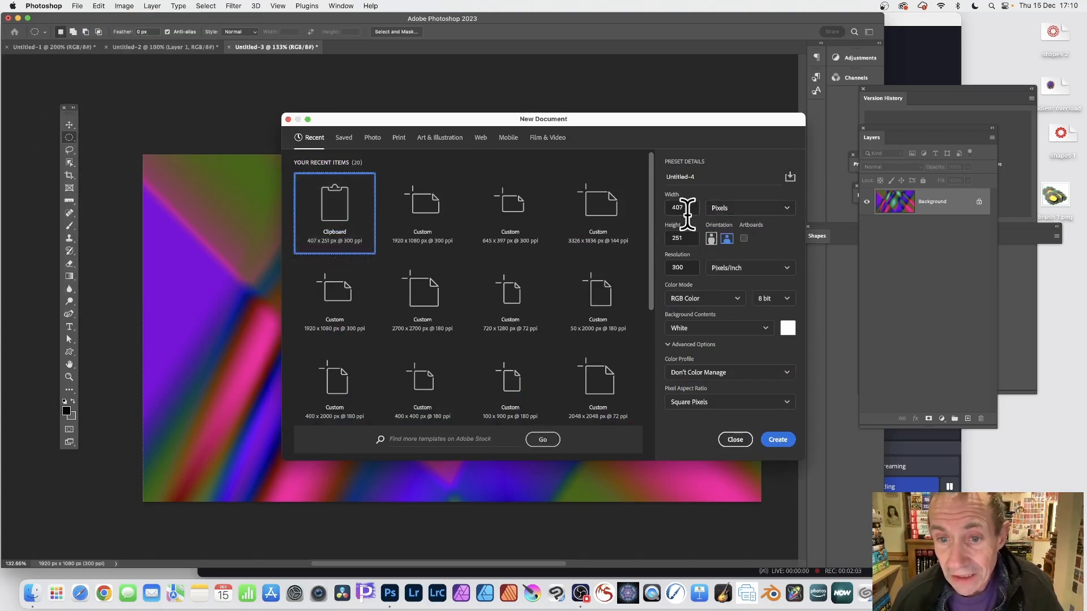
left_click(699, 329)
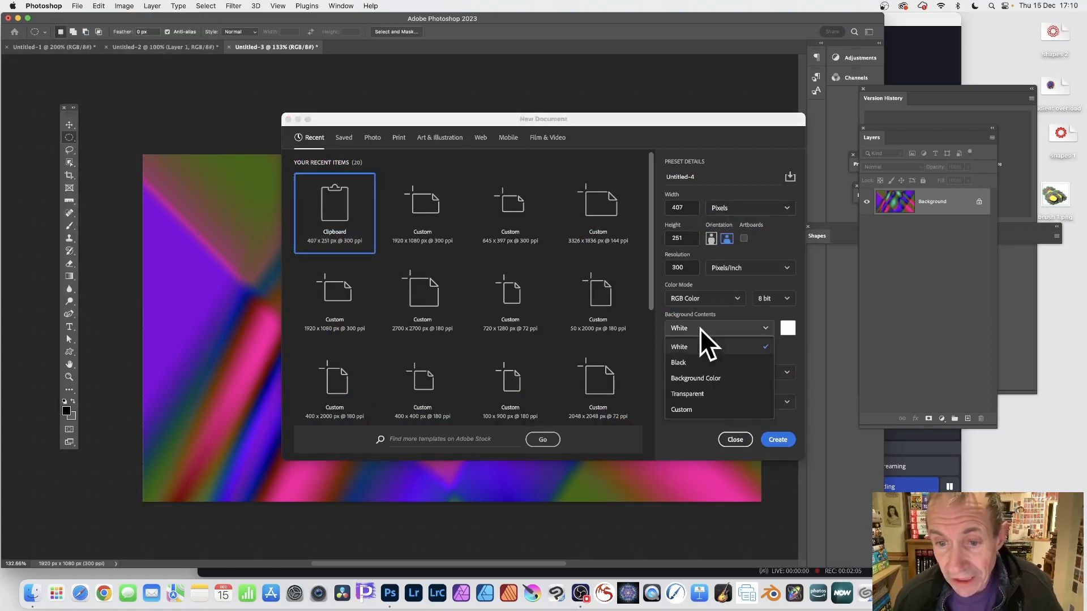
left_click(702, 393)
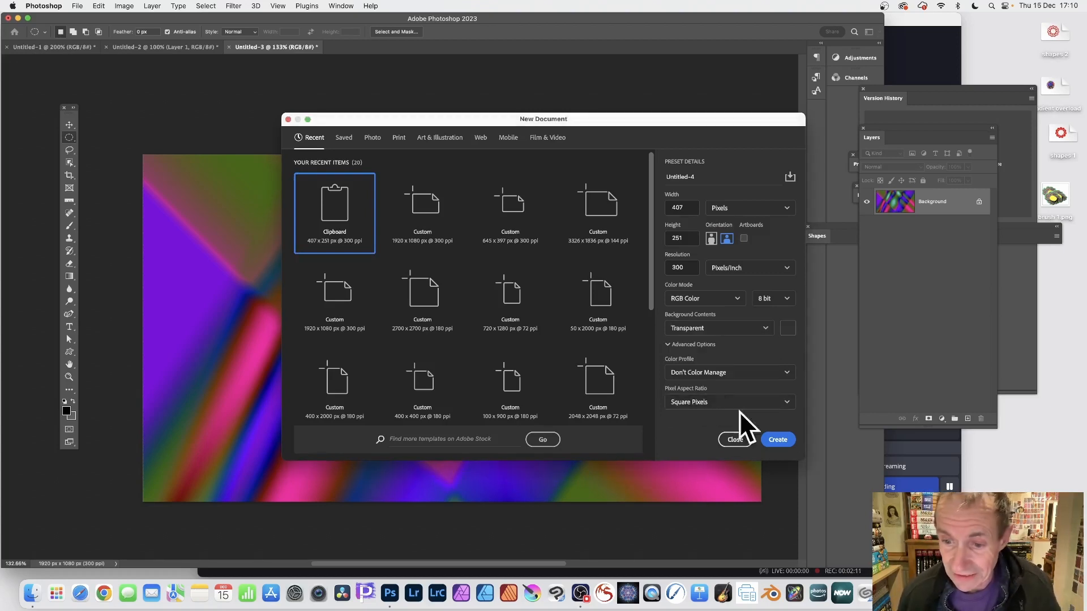
left_click(779, 442)
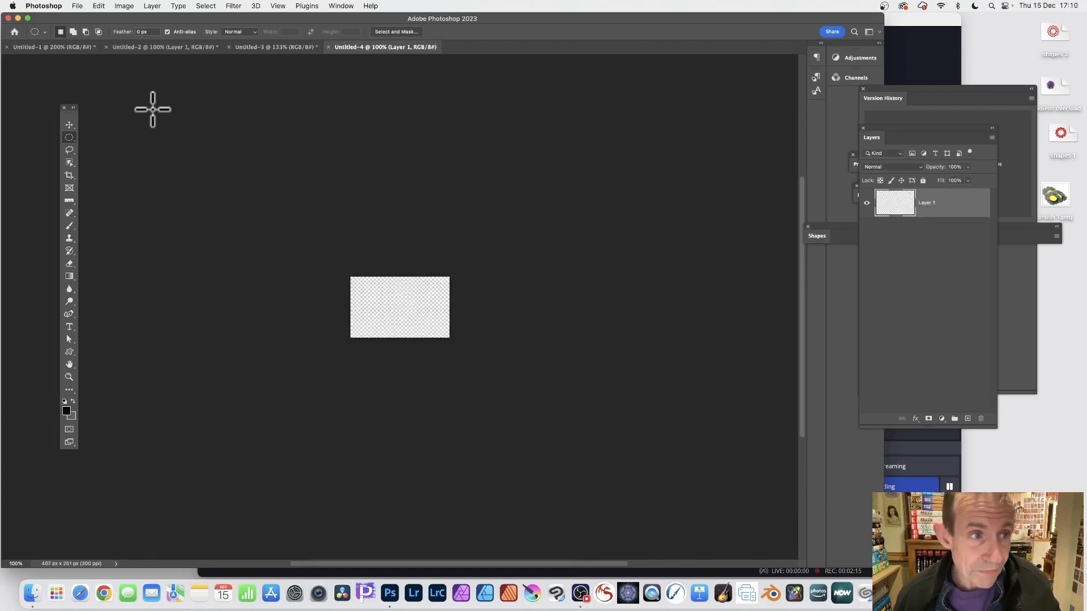
Paste the copied oval into the new document and scale it down slightly, leaving a transparent margin around it
left_click(96, 5)
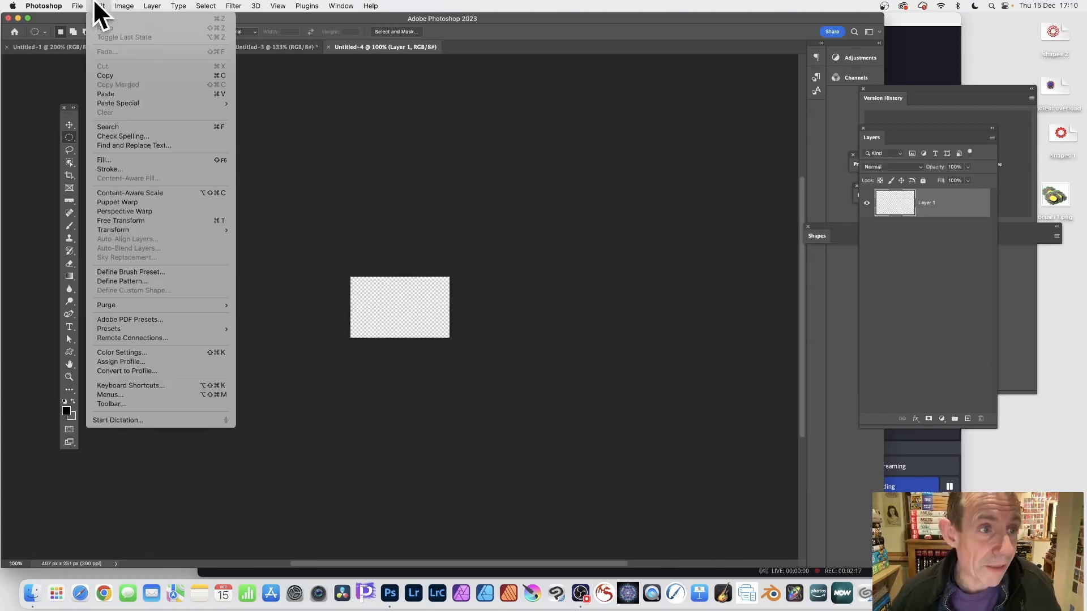
left_click(112, 94)
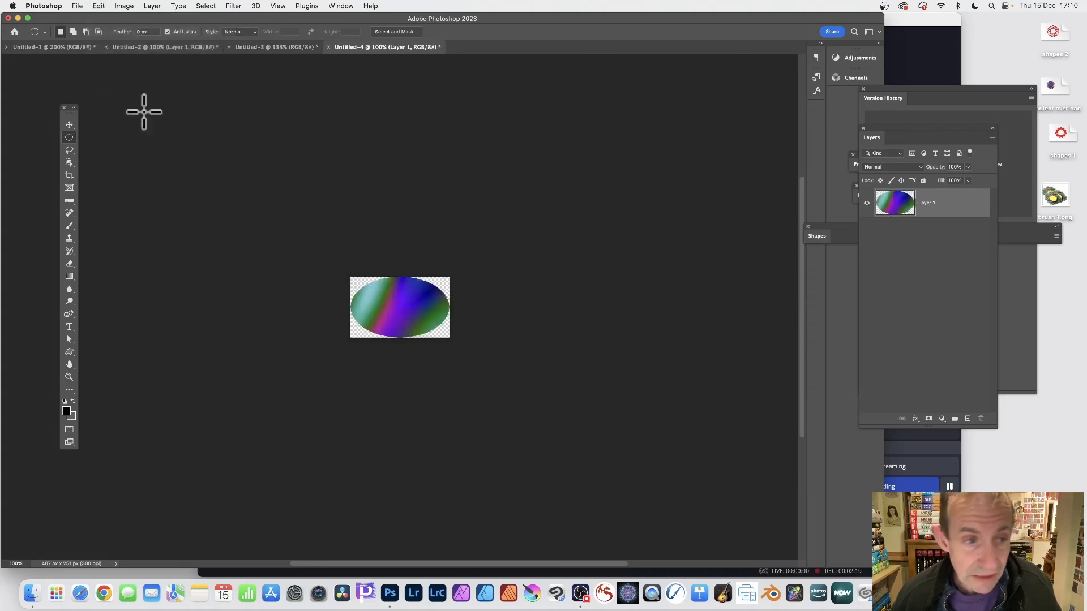
left_click(70, 126)
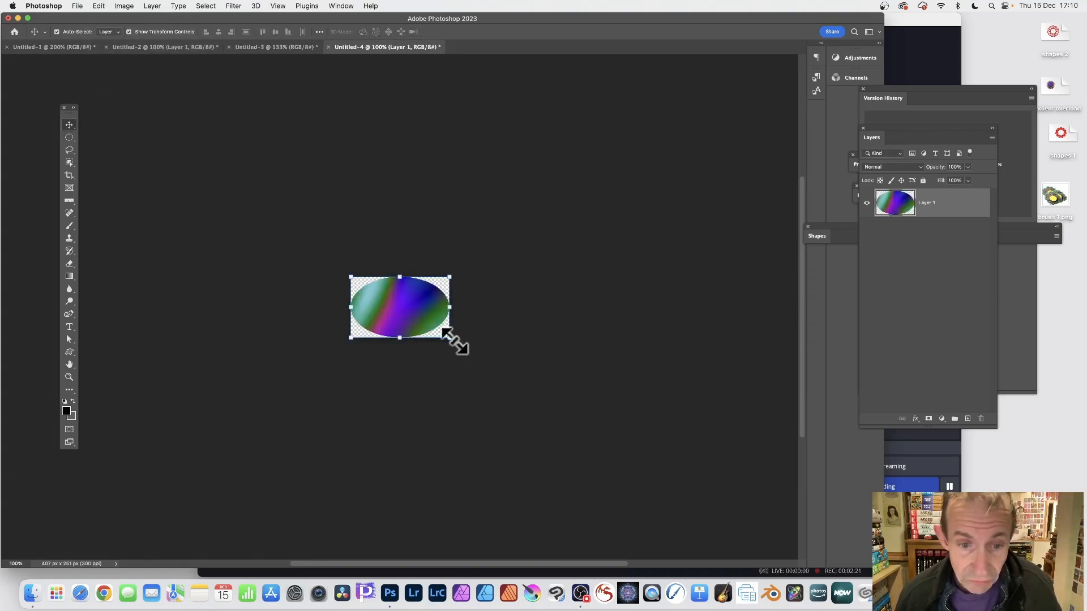
left_click_drag(453, 339, 450, 337)
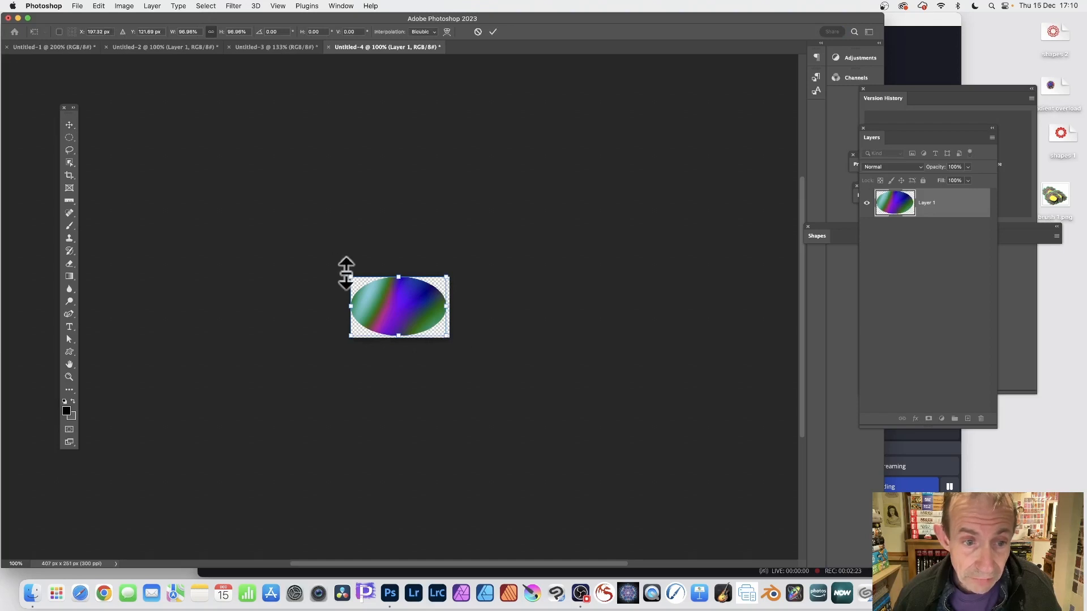
key("Return")
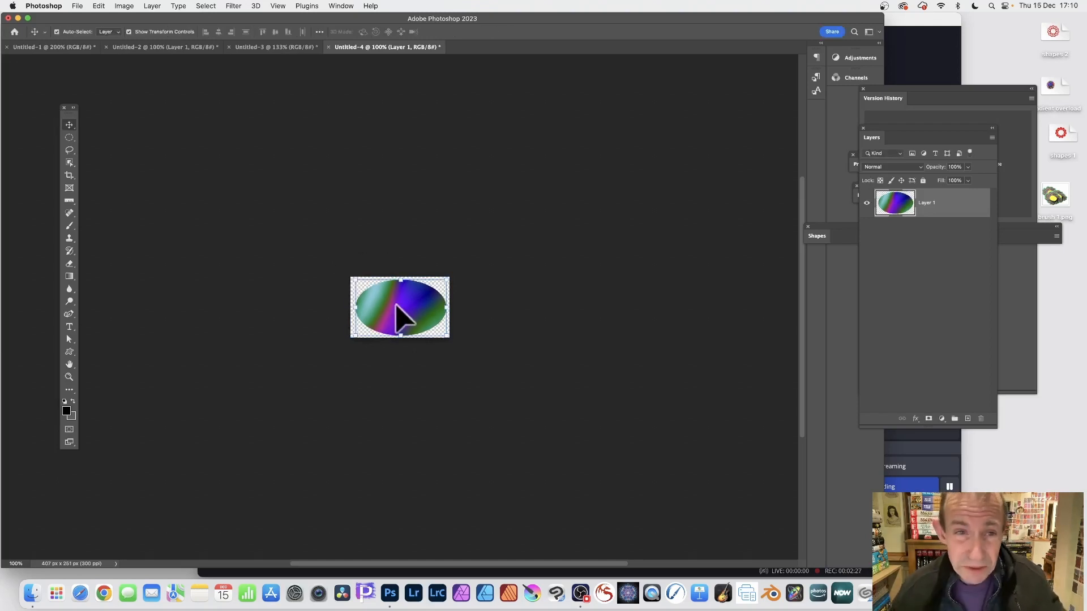
Soften the oval with a Gaussian Blur at the offered radius
left_click(235, 5)
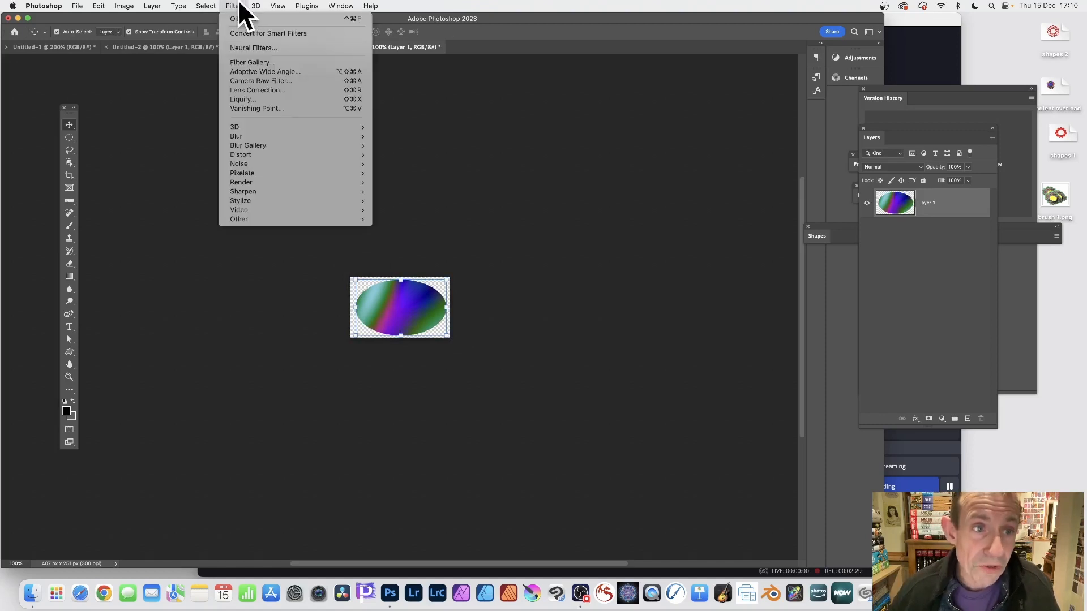
mouse_move(272, 136)
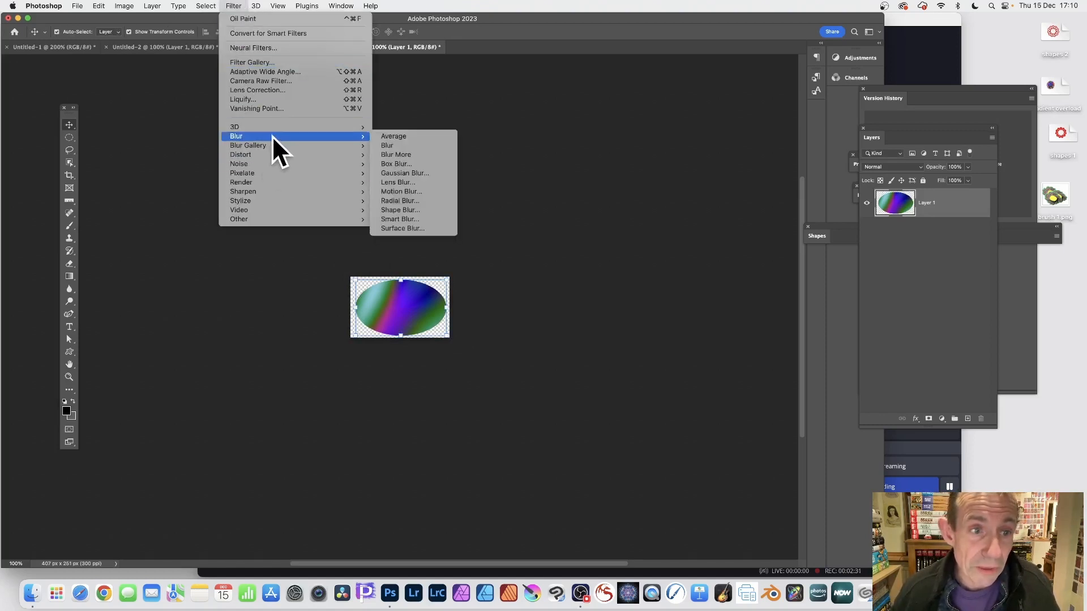
left_click(408, 173)
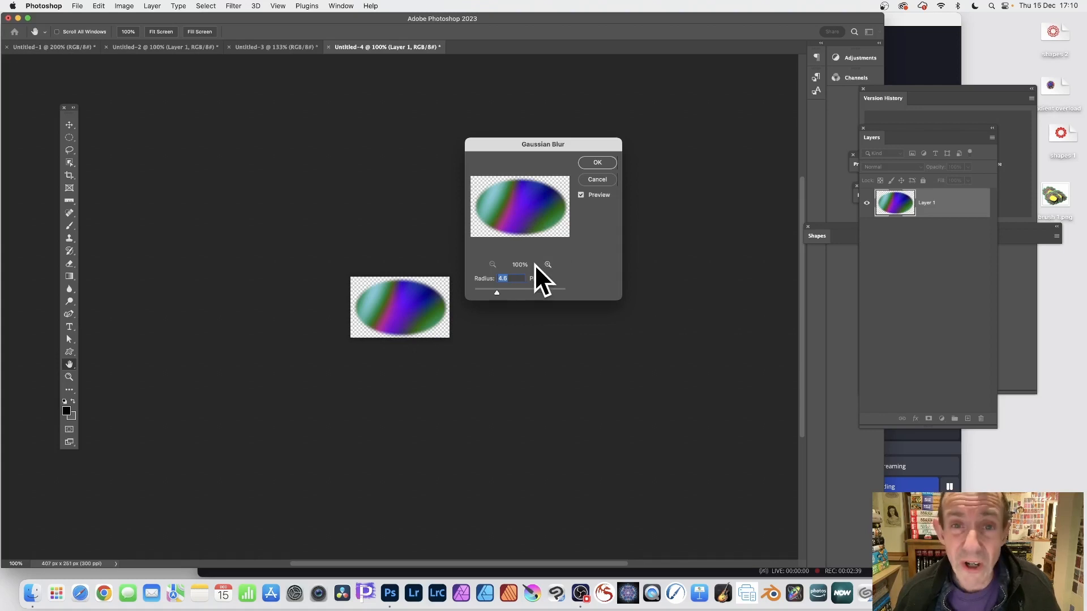
left_click(601, 163)
key("v")
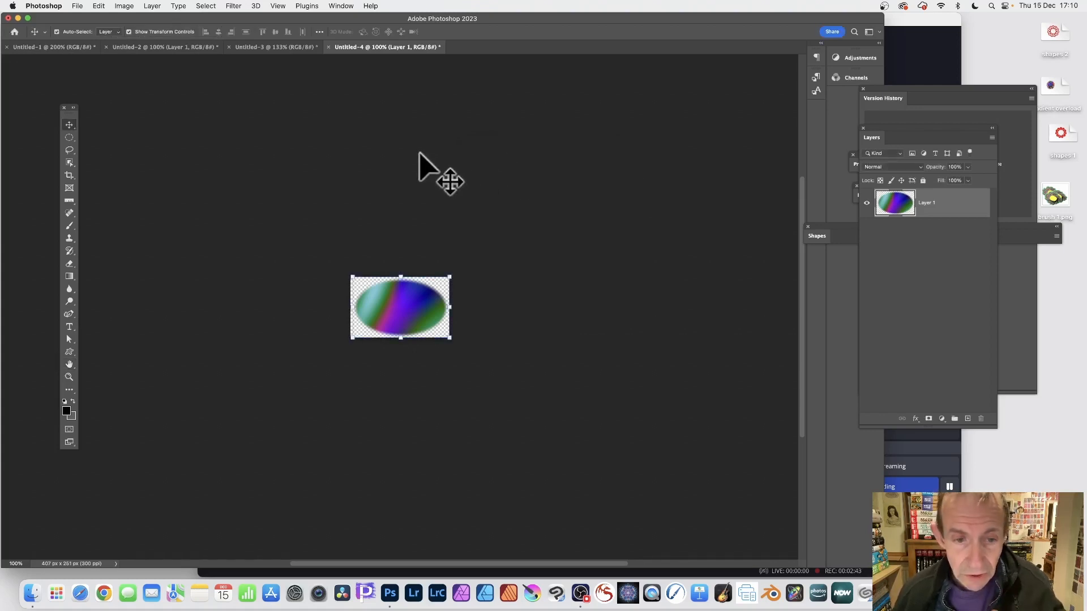
Define the blurred oval as a pattern under the suggested name and check it among the saved patterns
left_click(105, 6)
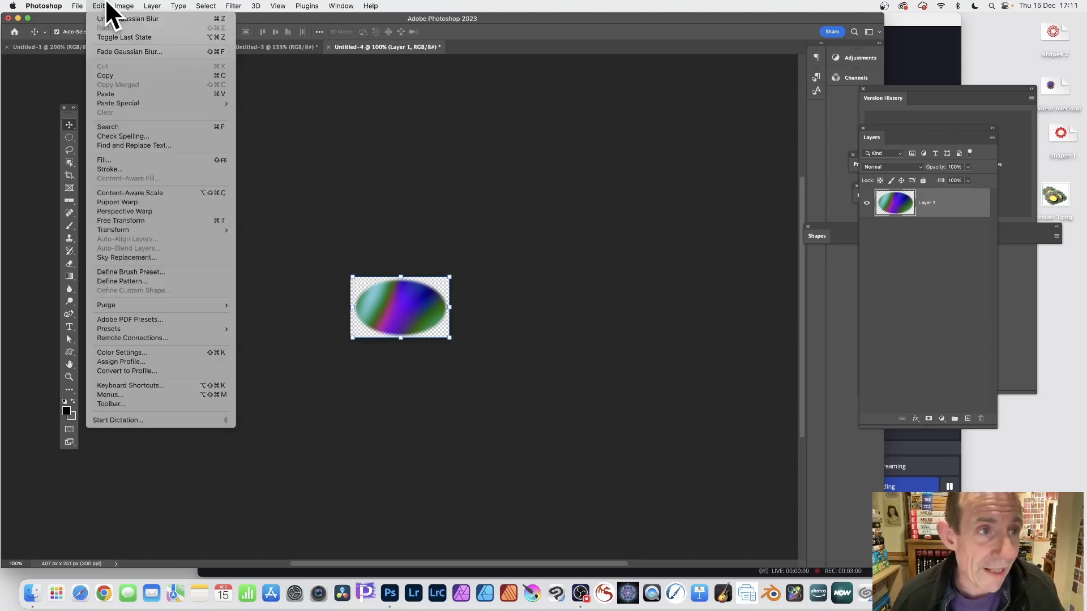
left_click(130, 280)
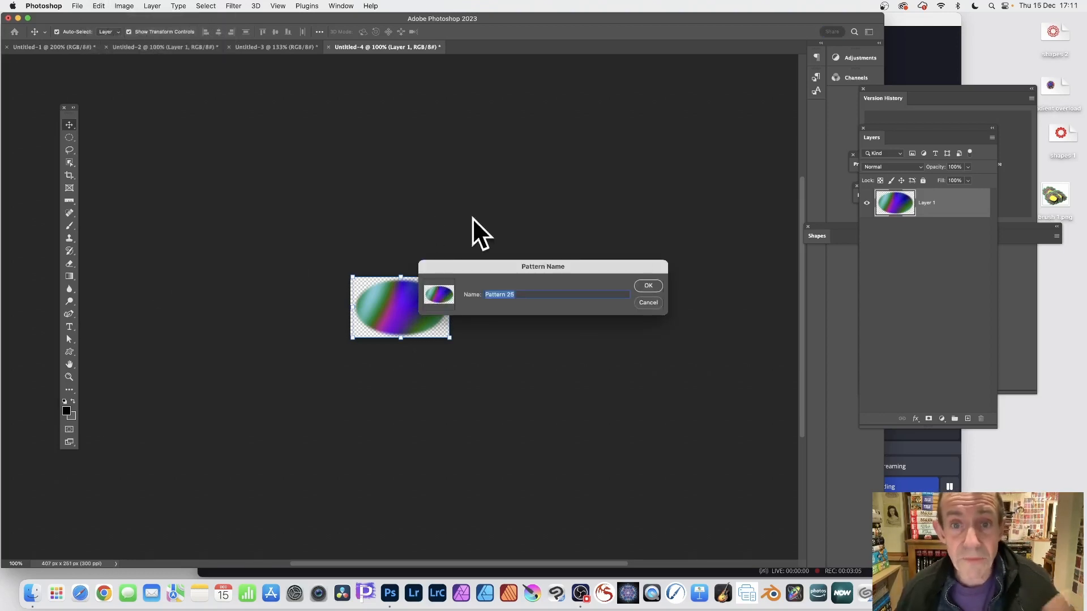
left_click(648, 286)
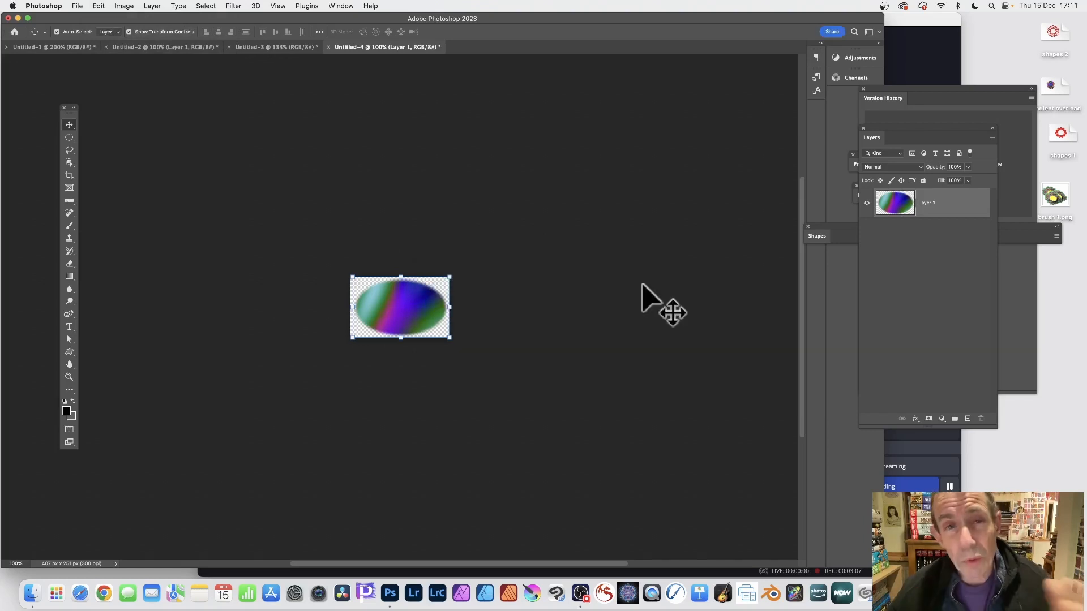
left_click(341, 5)
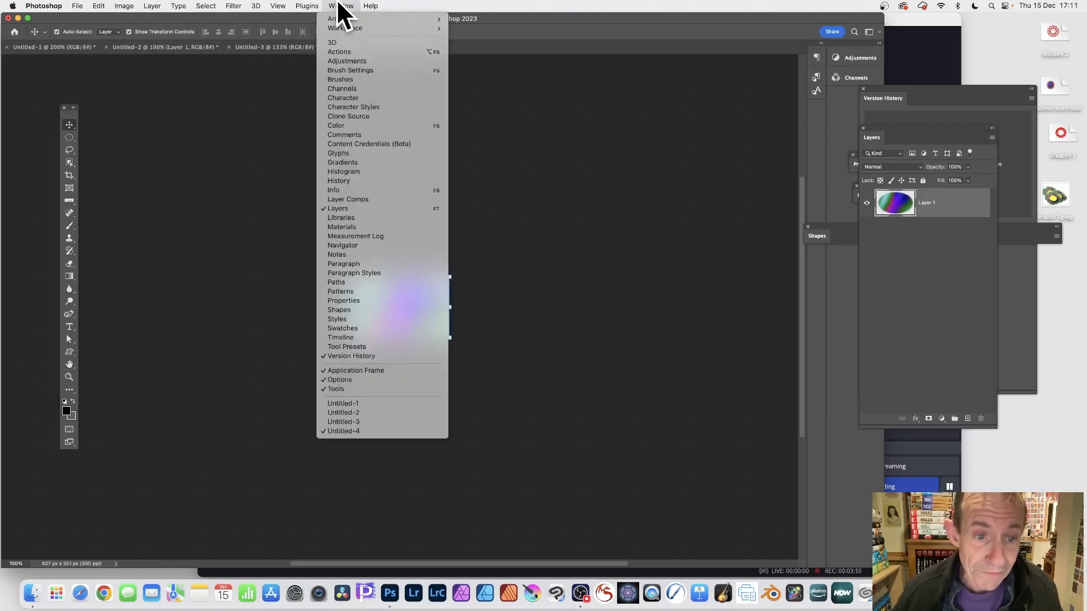
left_click(355, 291)
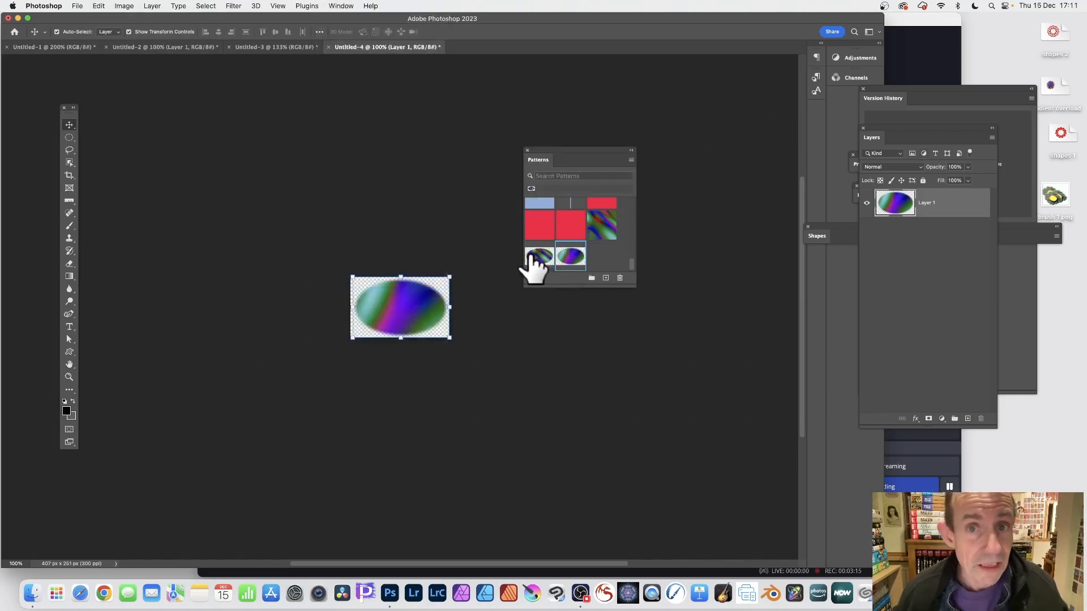
left_click(528, 150)
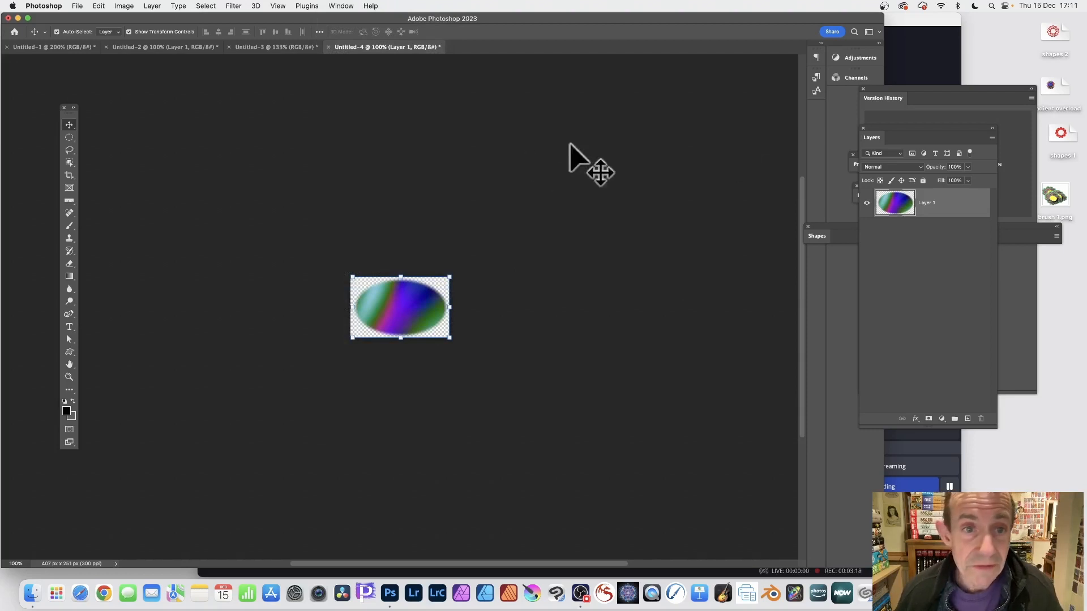
Switch to the Untitled-1 document and fill its Background layer with white in Normal mode at 100% opacity
left_click(265, 47)
left_click(165, 45)
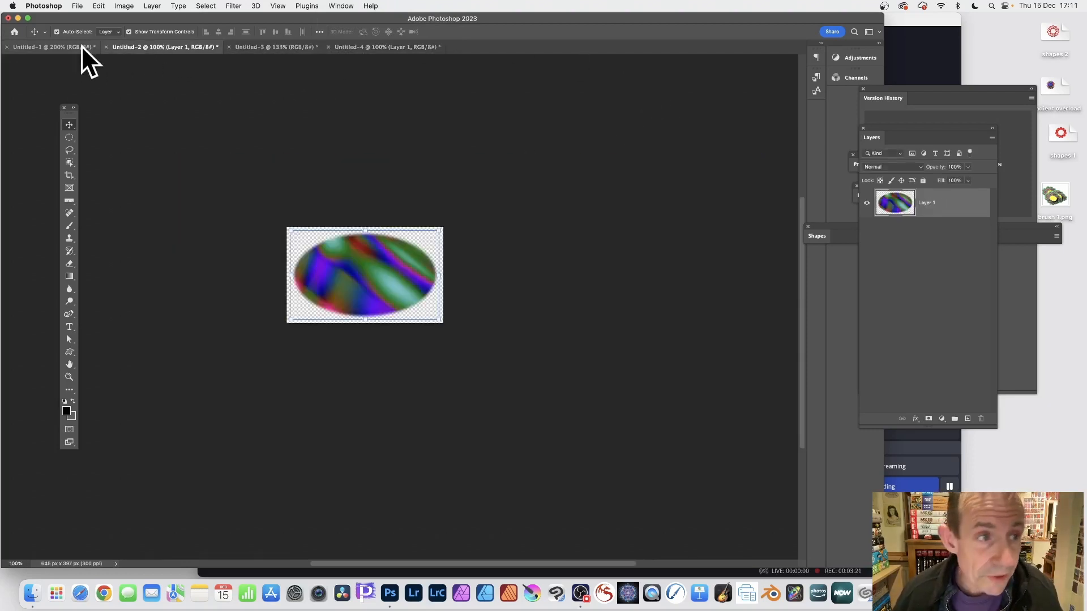
left_click(65, 46)
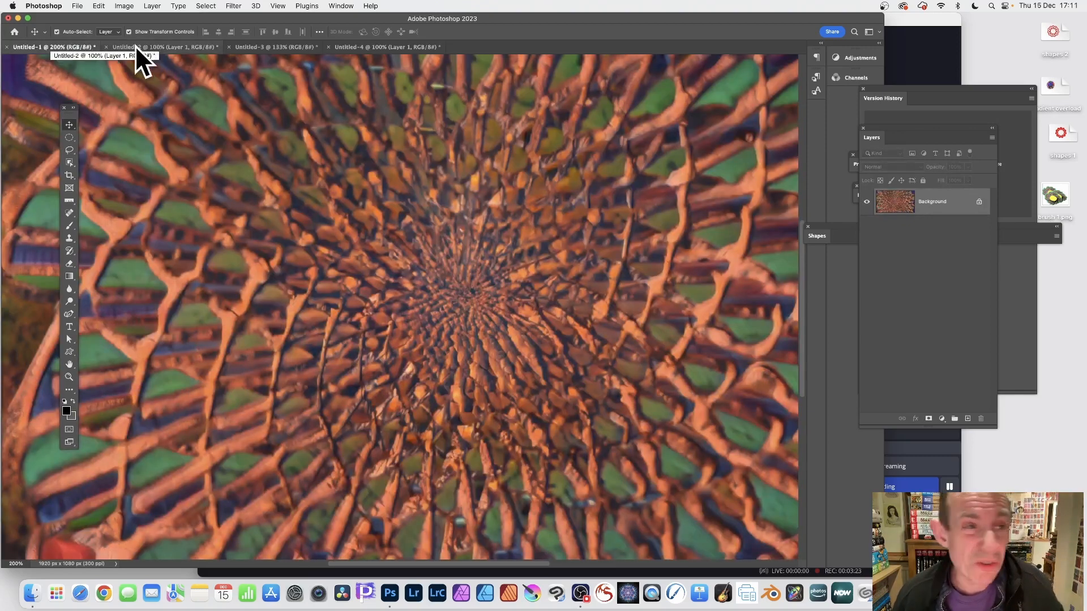
left_click(99, 6)
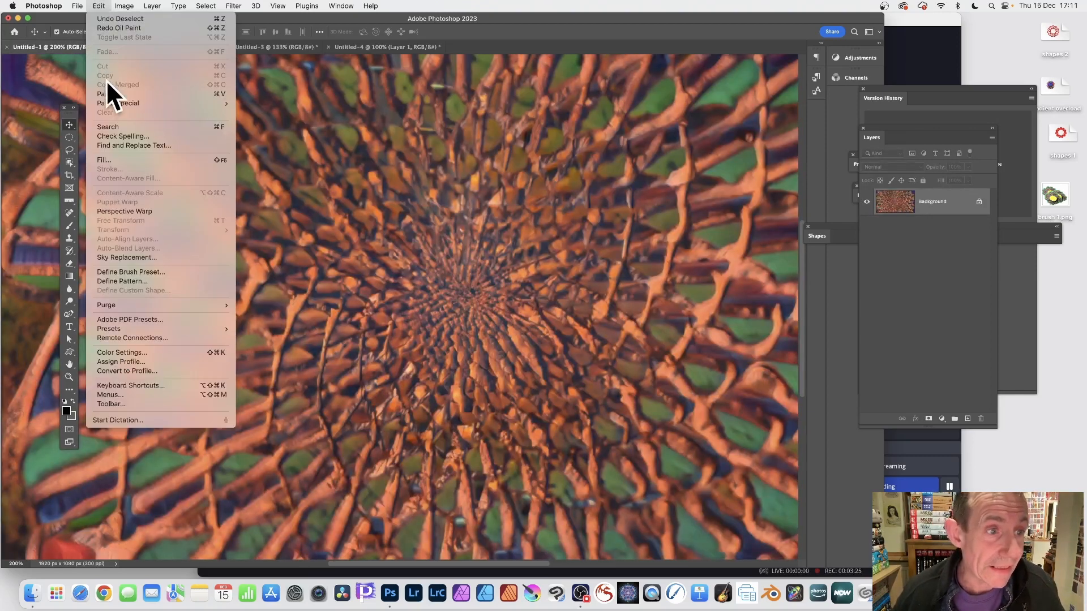
left_click(116, 160)
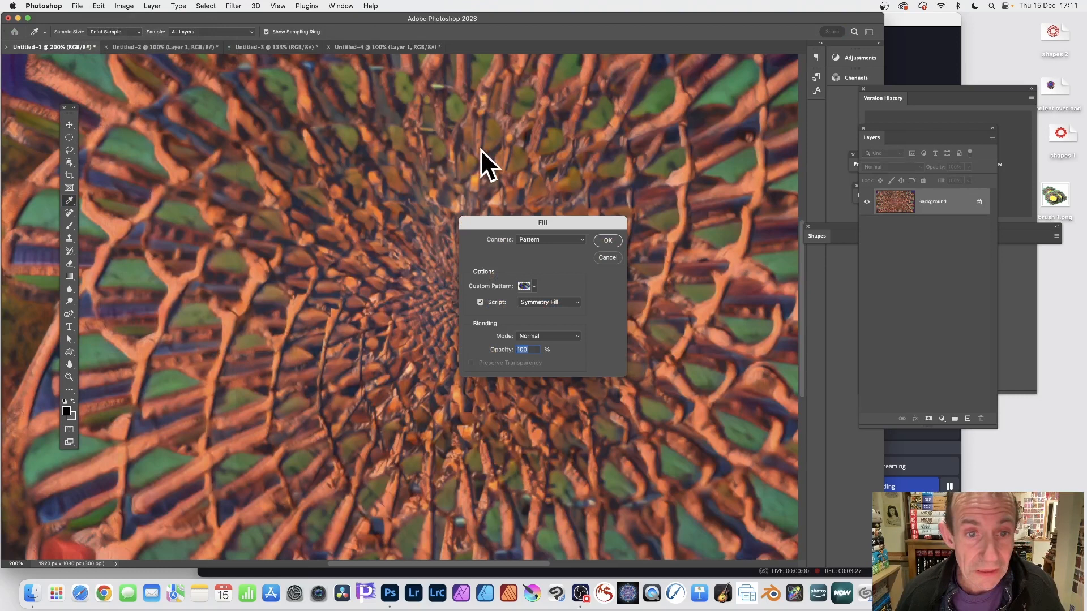
left_click(545, 240)
left_click(535, 286)
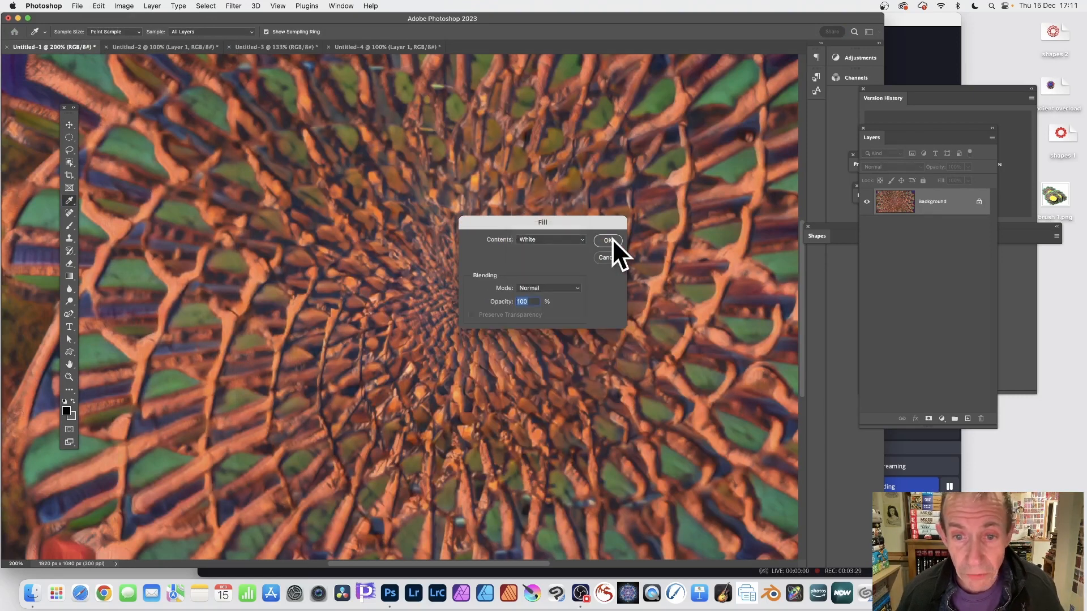
left_click(608, 240)
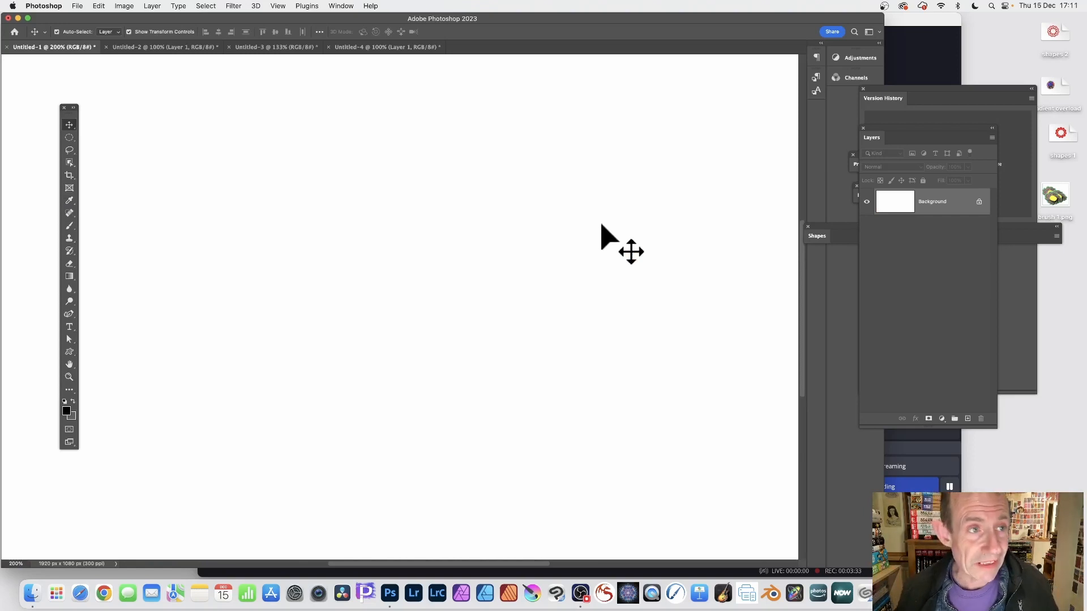
Set up a pattern fill for the white Background layer using the blurred purple oval as the custom pattern
left_click(100, 7)
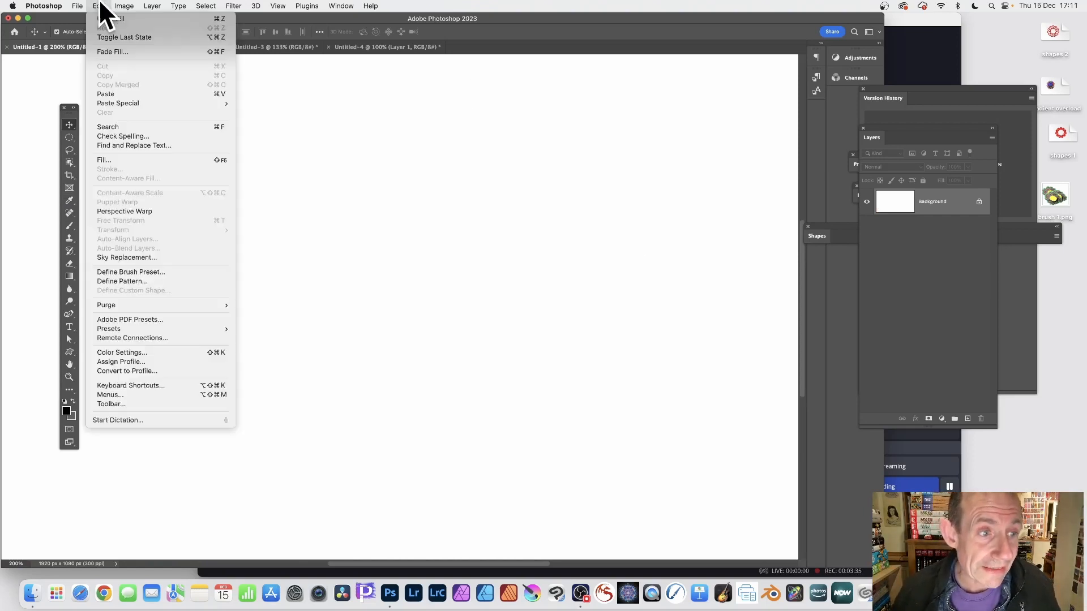
left_click(113, 160)
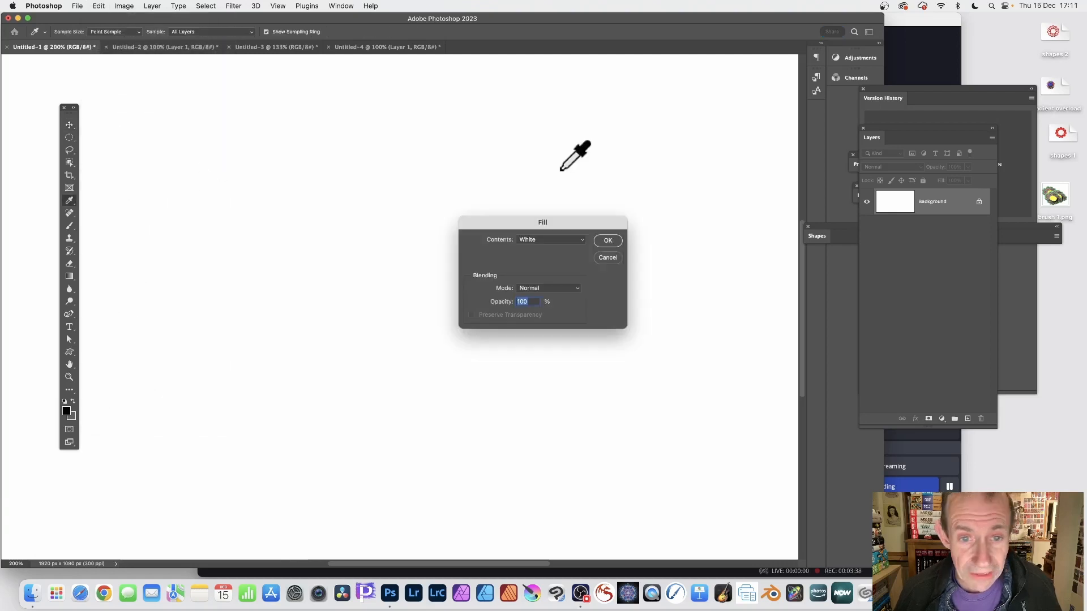
left_click(536, 239)
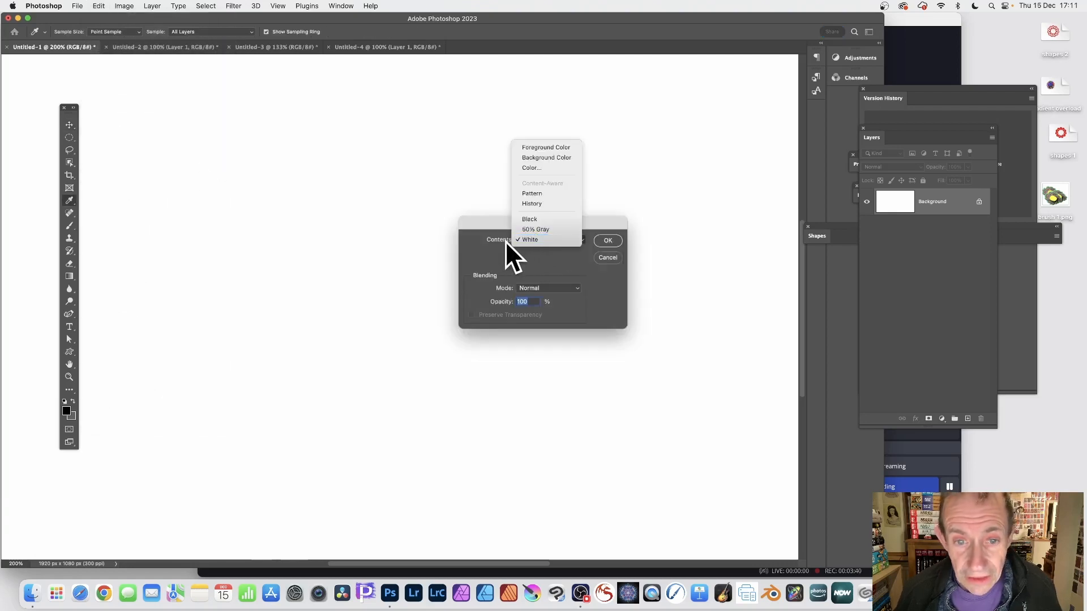
left_click(538, 193)
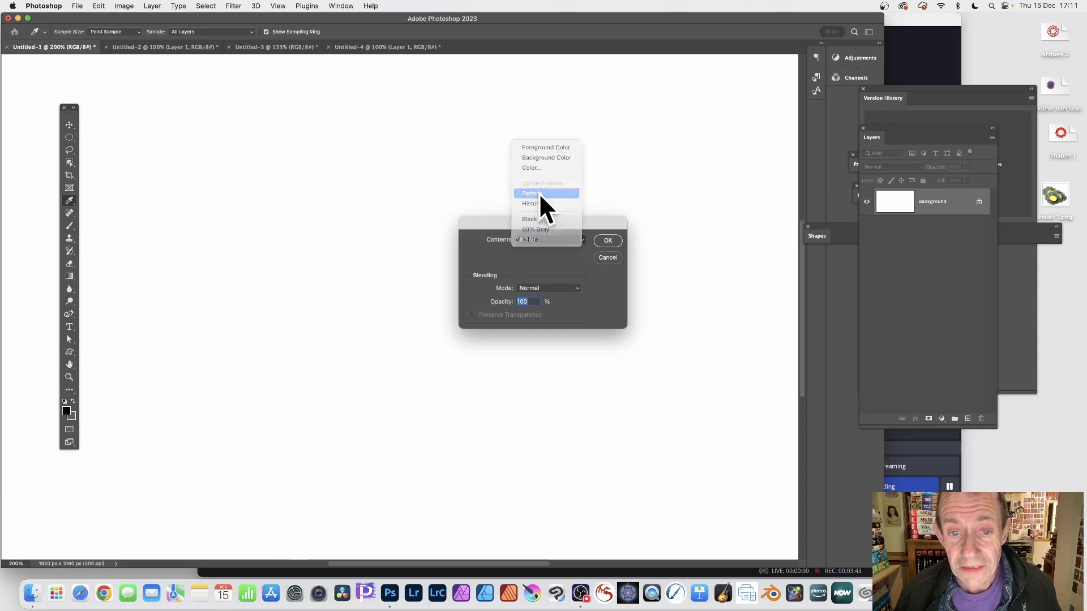
left_click(534, 286)
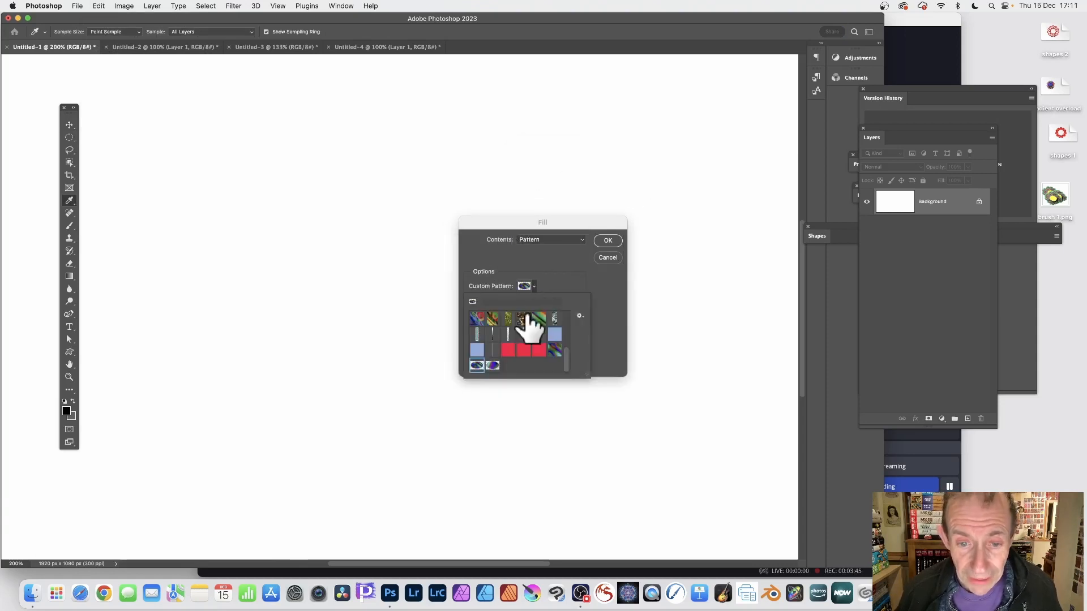
left_click(493, 366)
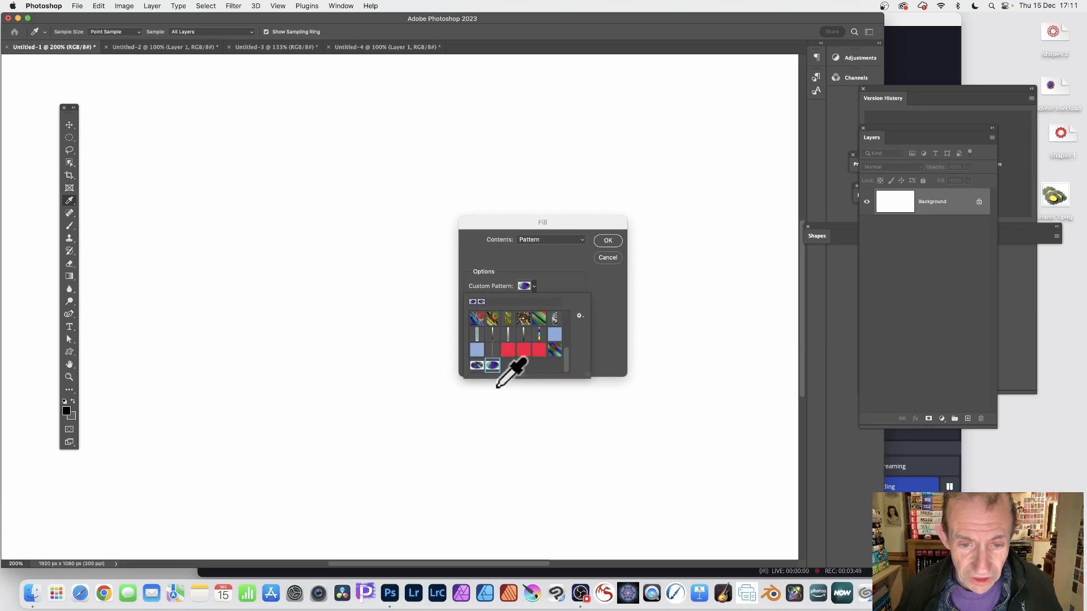
left_click(564, 265)
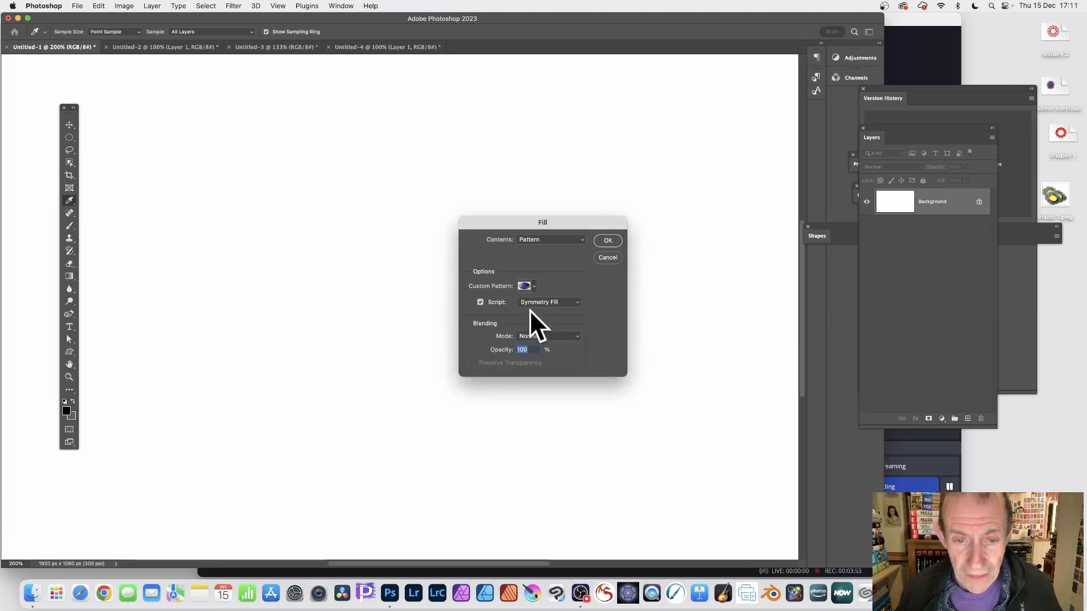
Keep the Symmetry Fill script enabled for the pattern fill and proceed to its settings
left_click(481, 302)
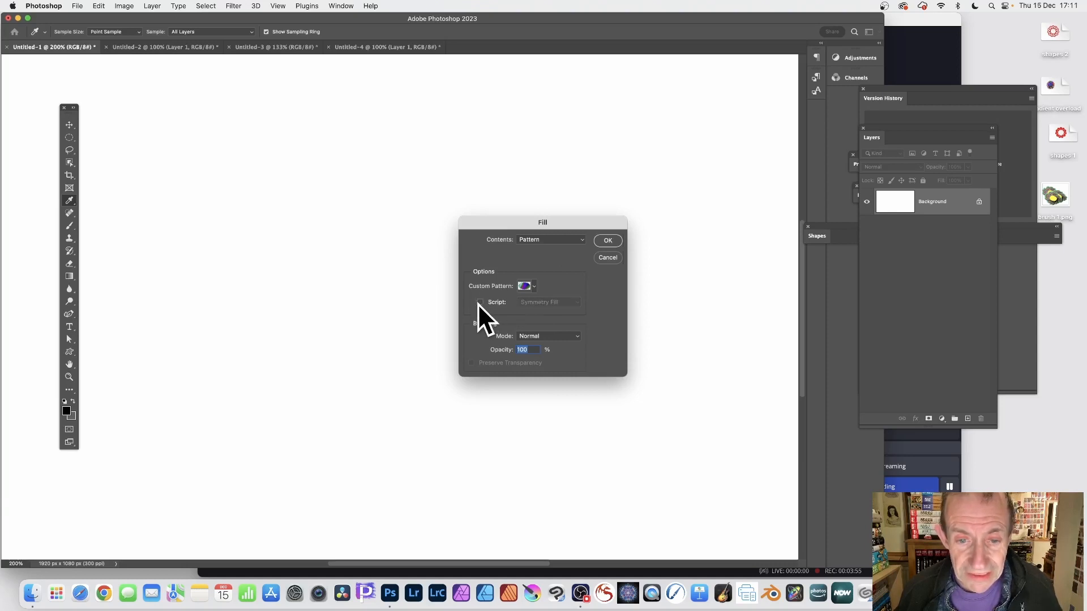
left_click(481, 302)
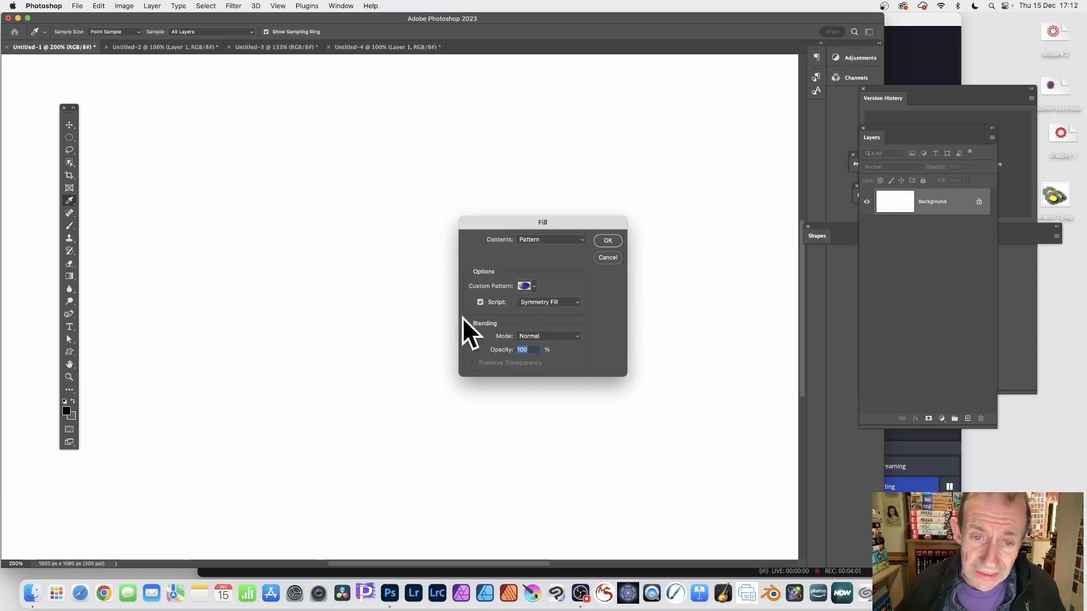
left_click(481, 302)
left_click(481, 302)
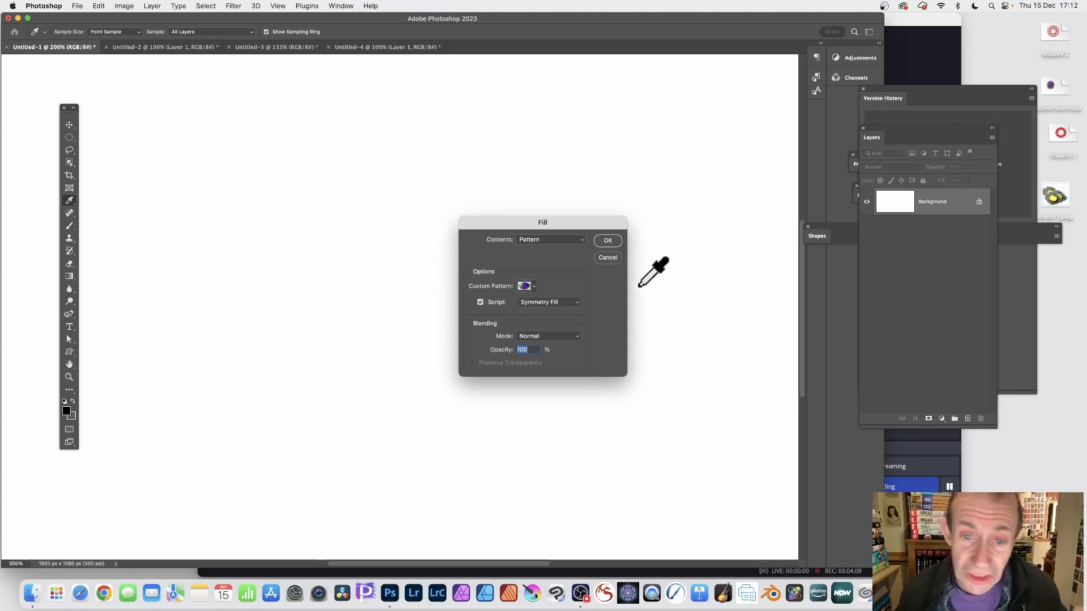
left_click(605, 239)
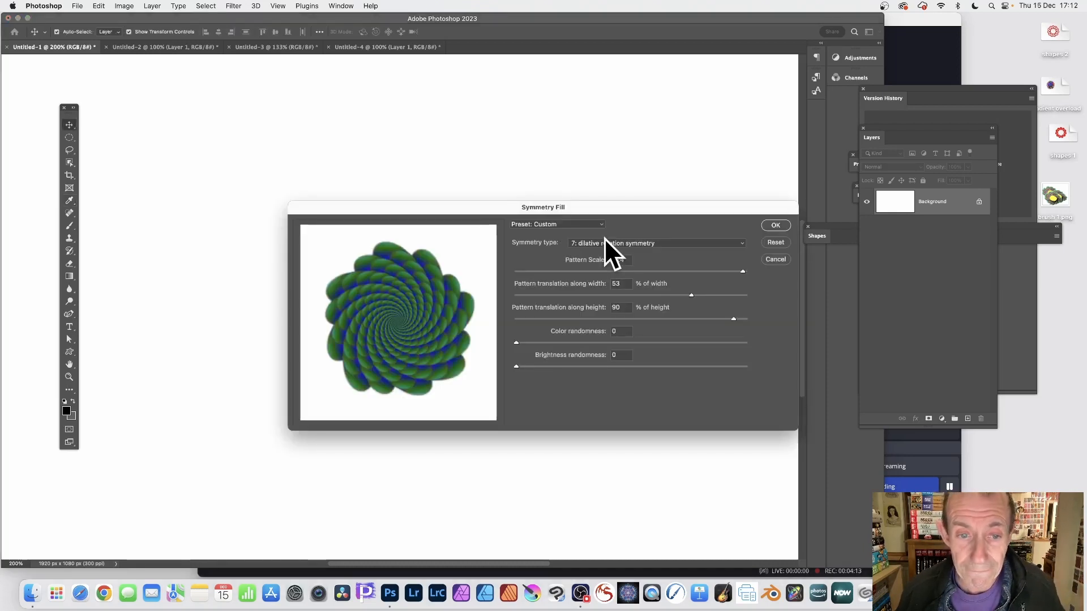
Generate the fill with dilative rotation symmetry, setting pattern translation along height to 100% and keeping color randomness at 0
left_click_drag(498, 209, 432, 104)
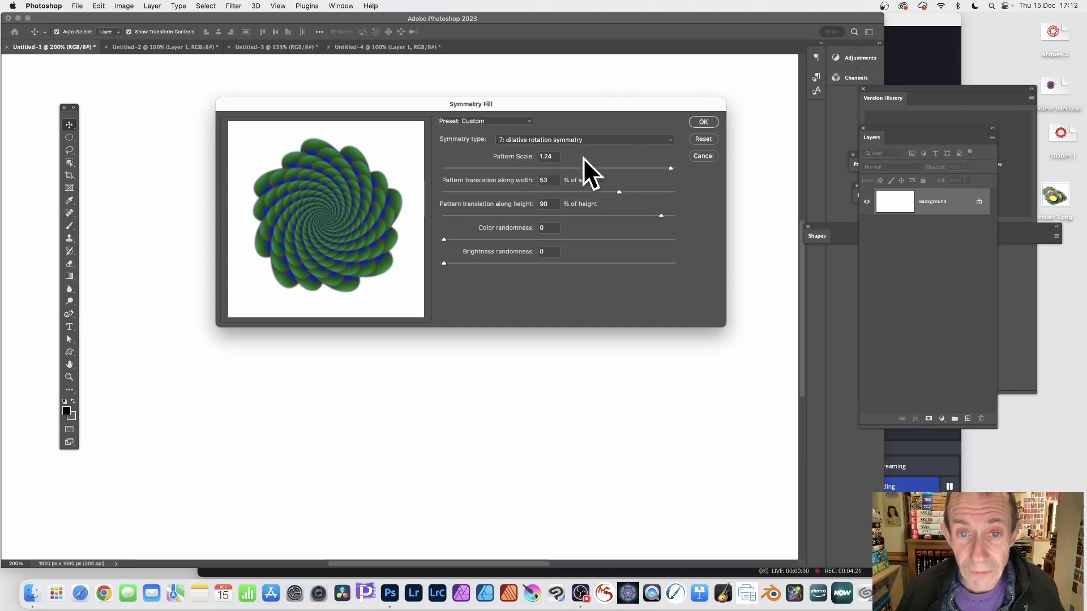
left_click(515, 141)
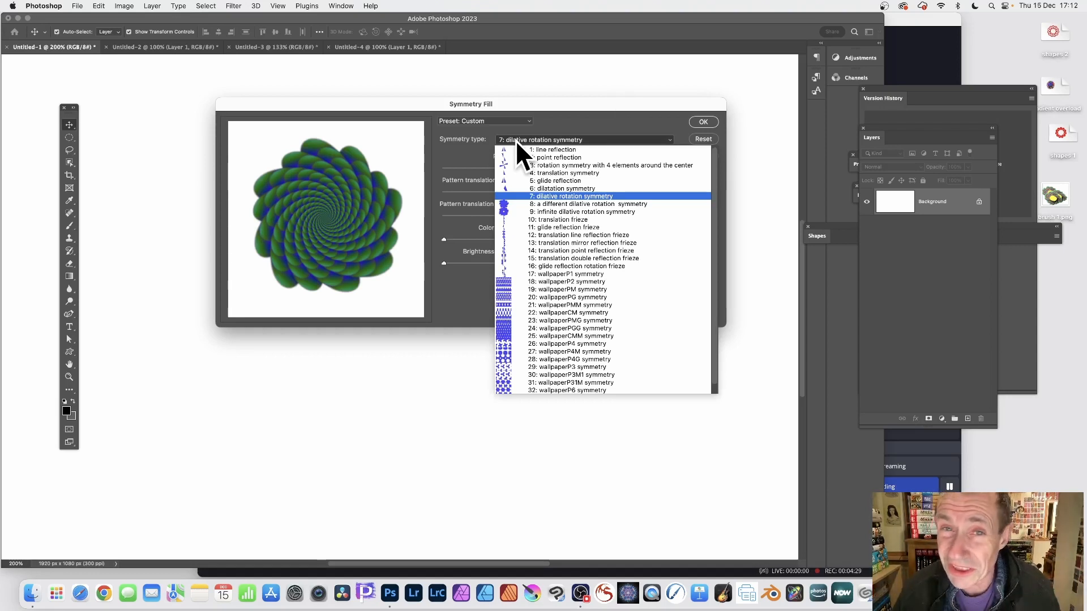
left_click(552, 106)
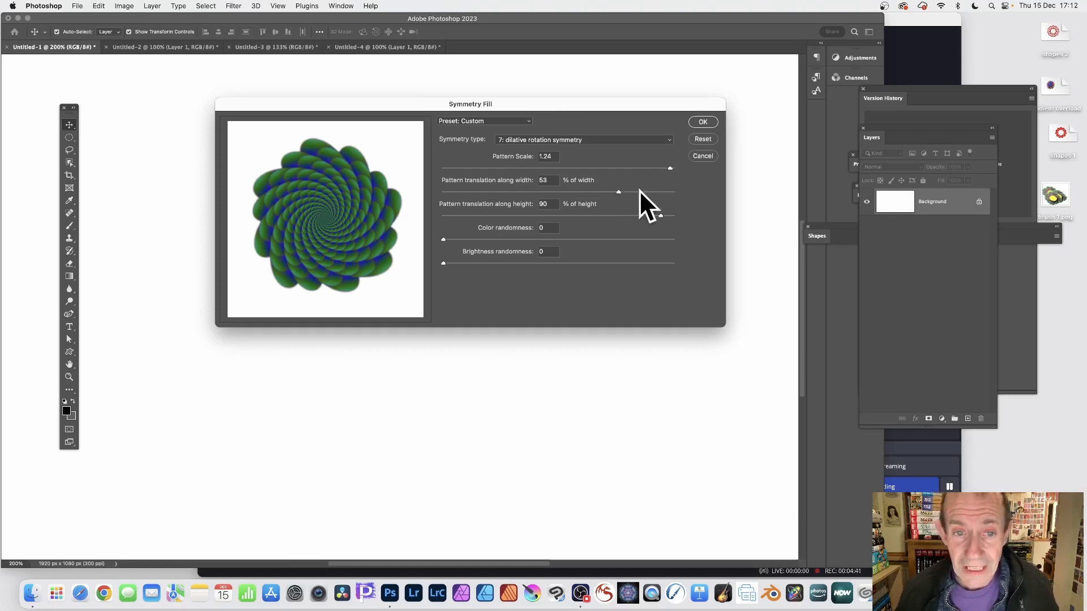
left_click_drag(661, 216, 694, 212)
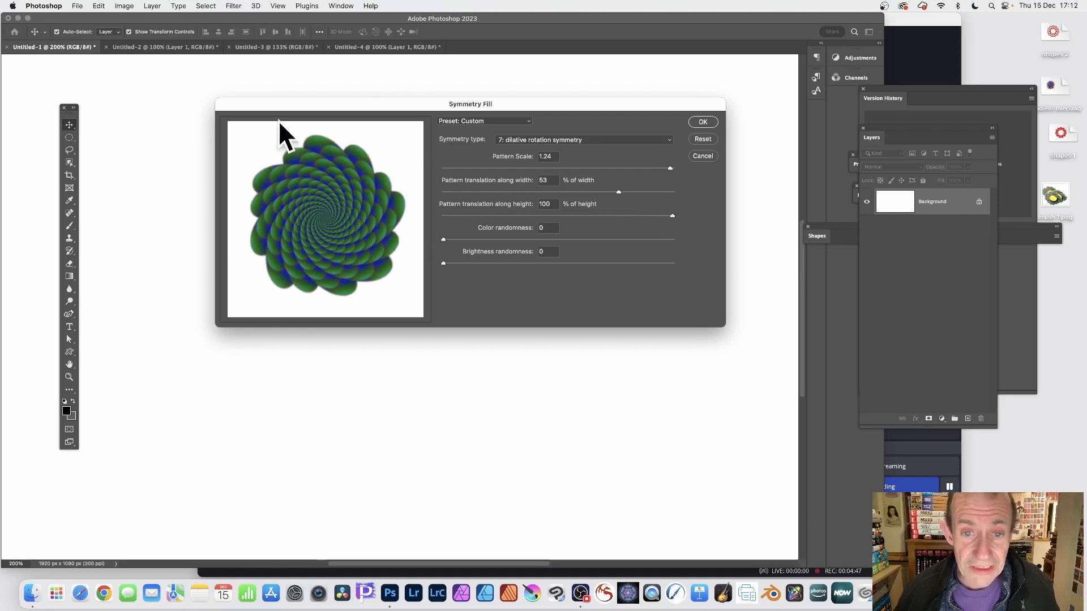
left_click(620, 240)
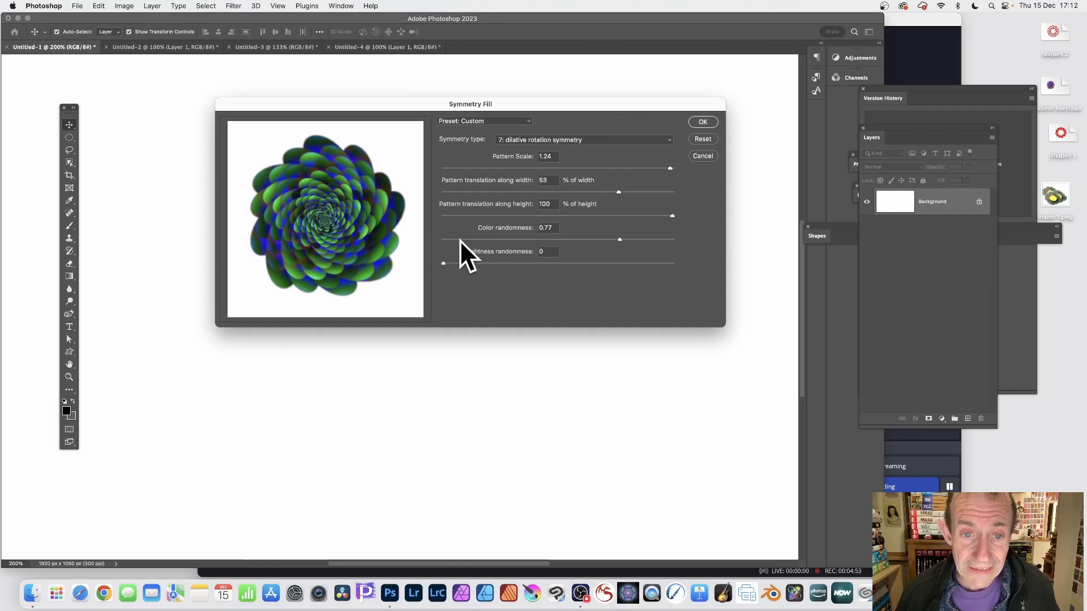
left_click_drag(460, 239, 443, 239)
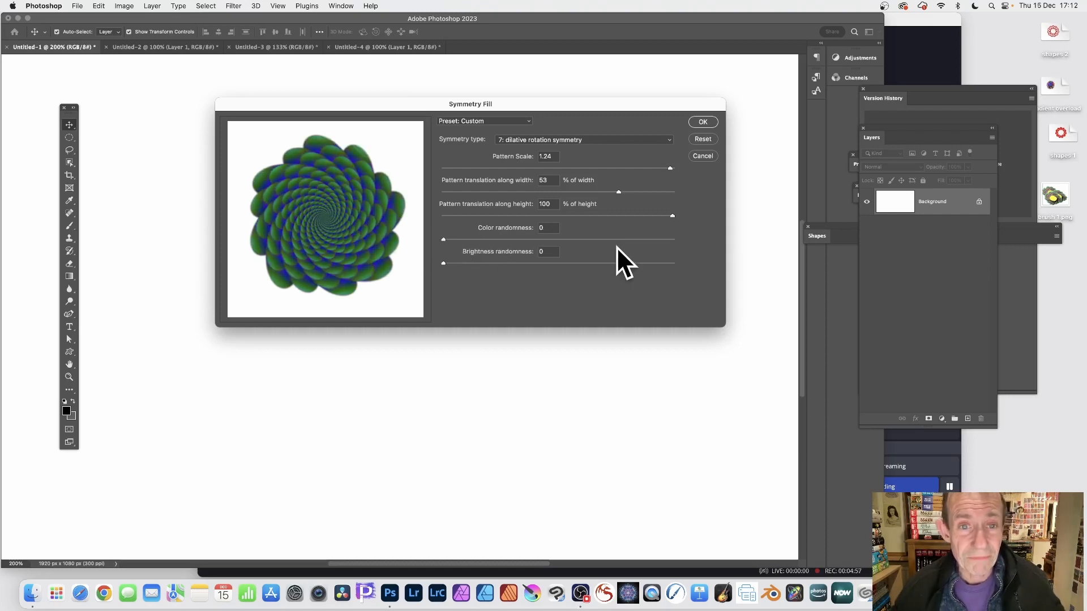
left_click(704, 122)
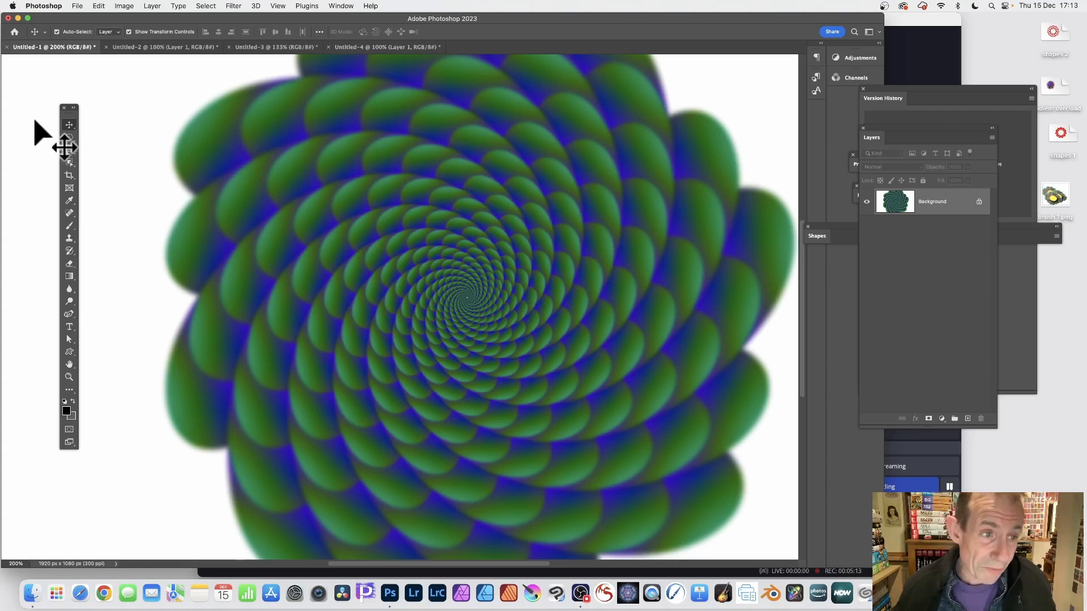
Crop the image to the central part of the spiral, about 1108 x 659 px, removing most of the white surroundings
left_click(71, 175)
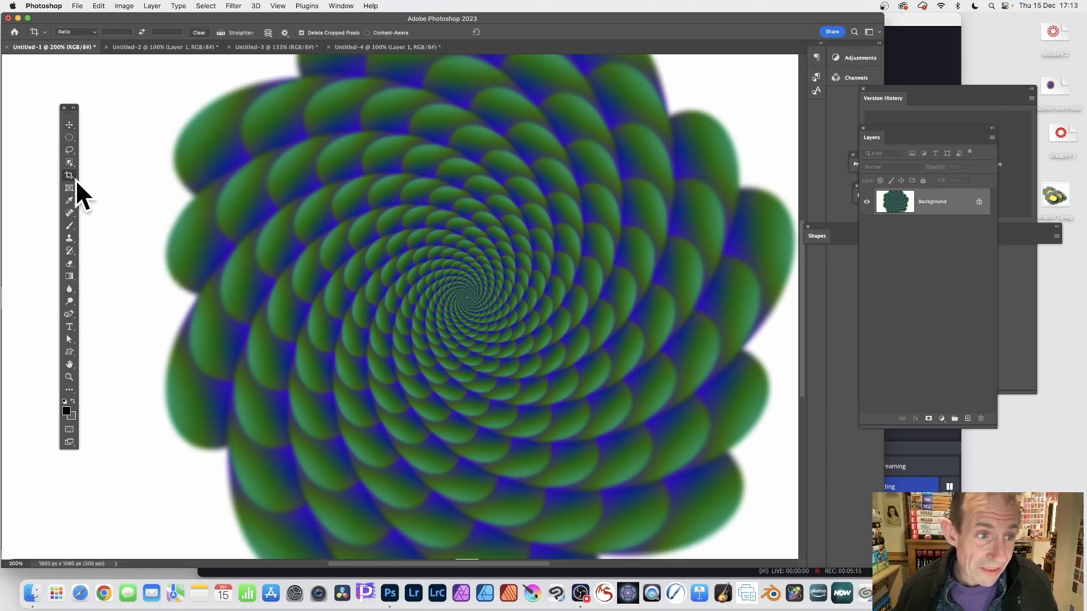
left_click_drag(191, 127, 726, 443)
key("Return")
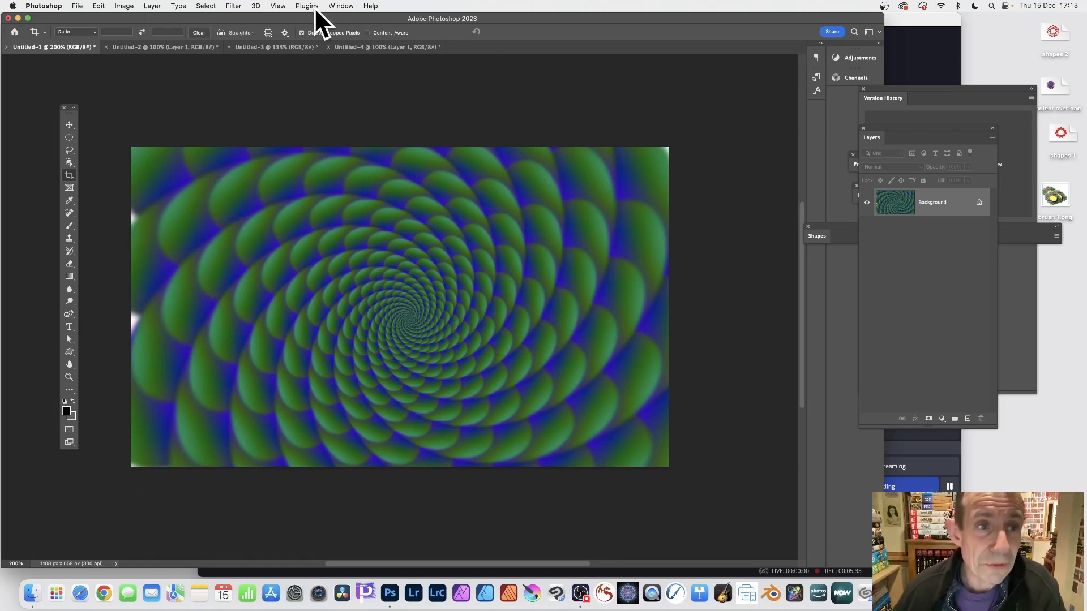
Open Neural Filters for the cropped spiral and enable the Landscape Mixer filter
left_click(234, 5)
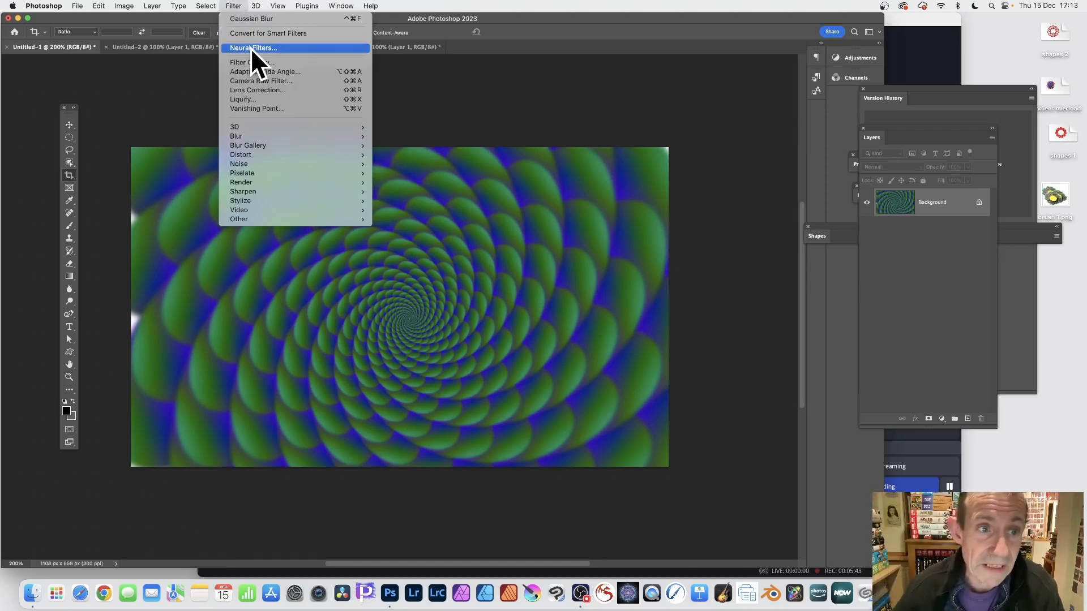
left_click(251, 48)
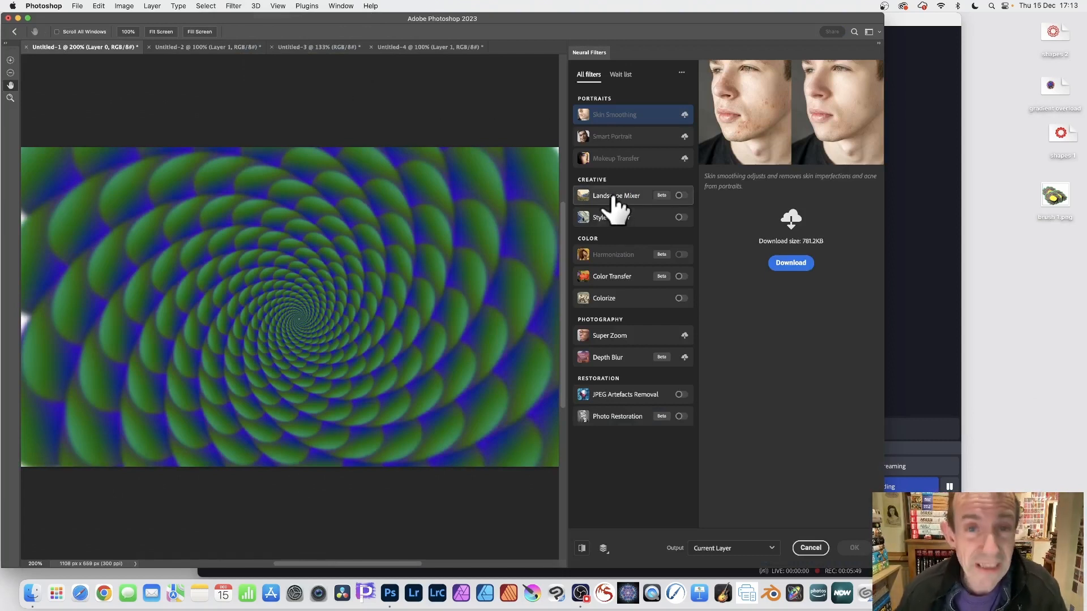
mouse_move(615, 201)
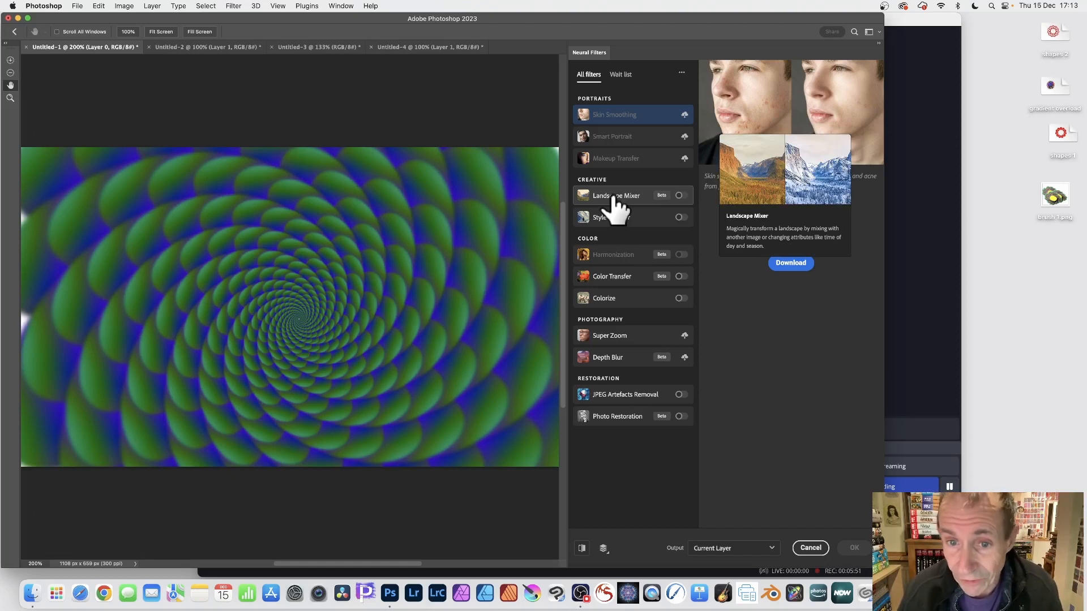
left_click(614, 197)
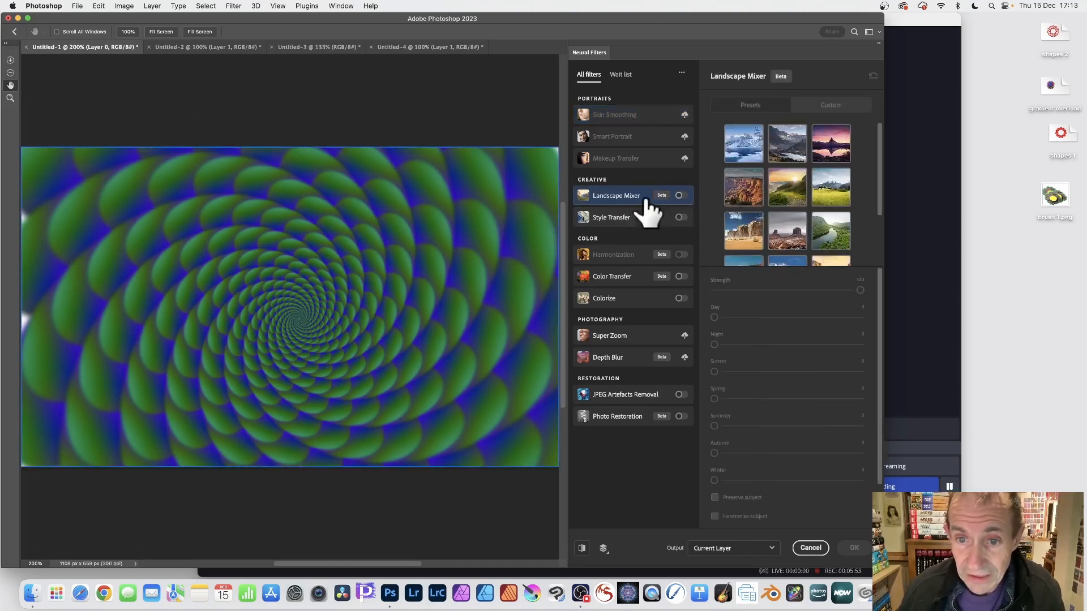
mouse_move(665, 193)
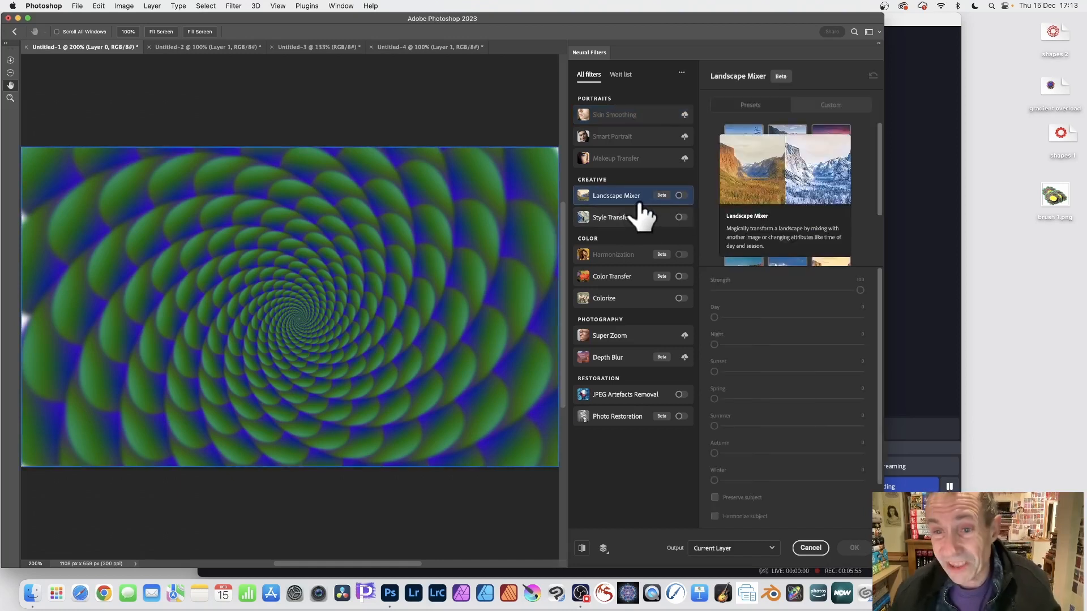
left_click(682, 196)
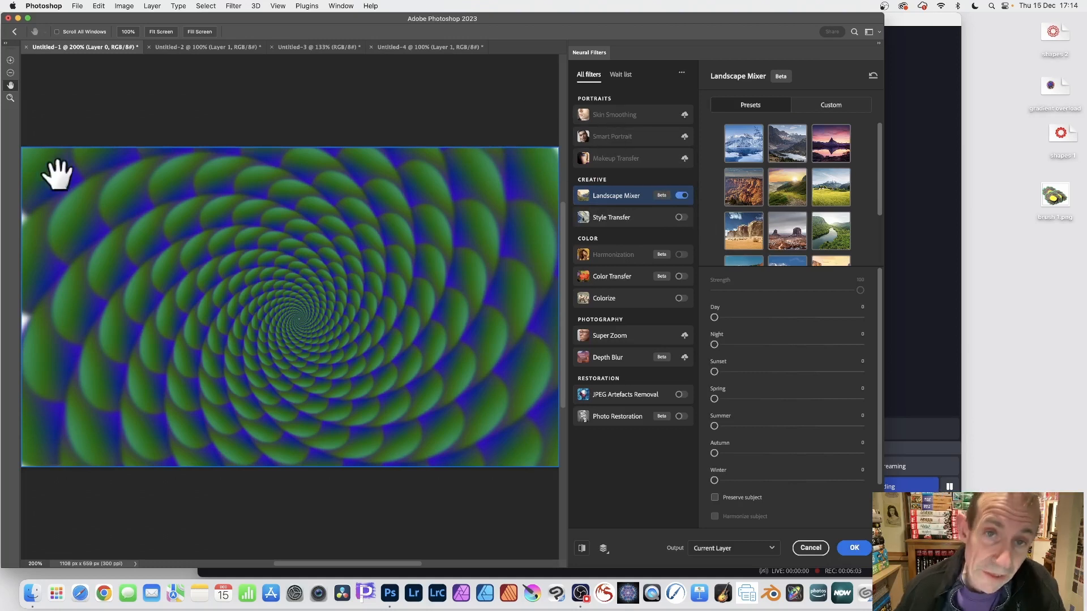
Check the custom image option of Landscape Mixer, then apply the snowy blue mountain preset to the spiral
left_click(831, 108)
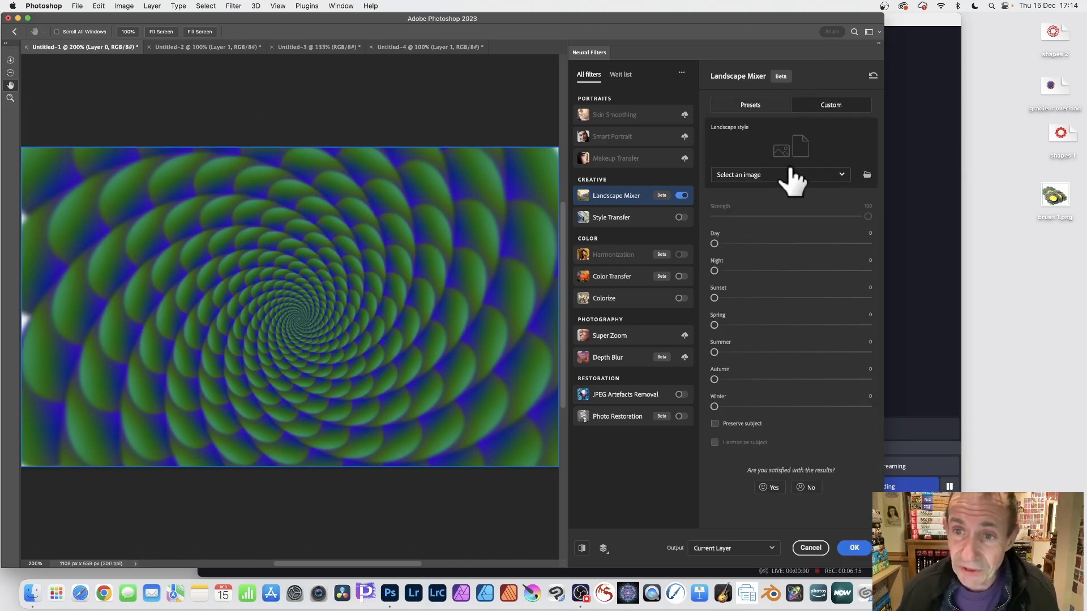
left_click(747, 108)
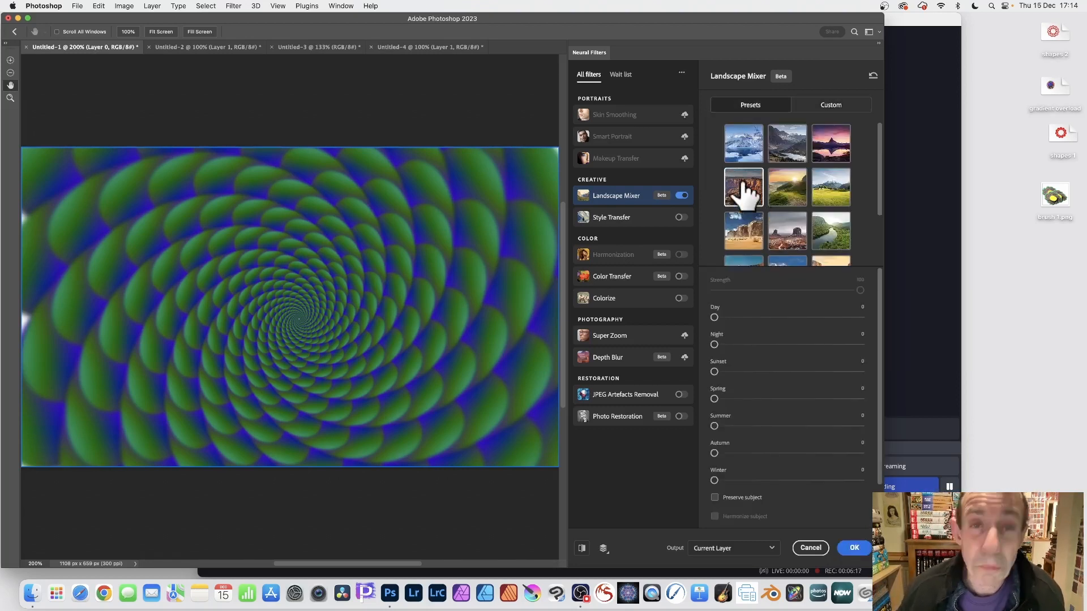
left_click(737, 148)
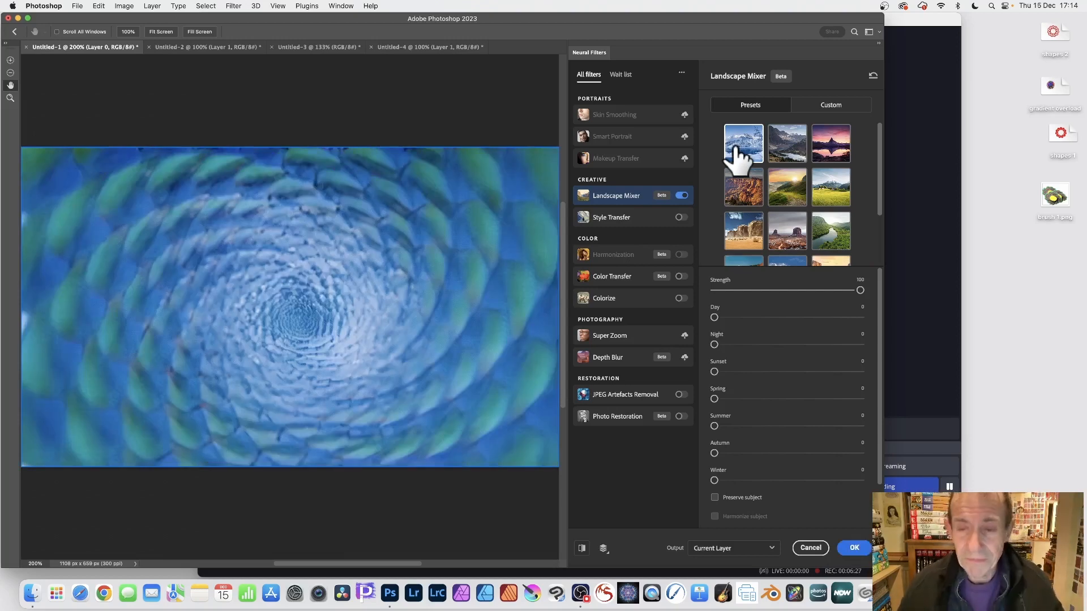
Compare the desert rock, green sunrise and purple sunset presets of Landscape Mixer and settle on the red canyon preset
left_click(732, 183)
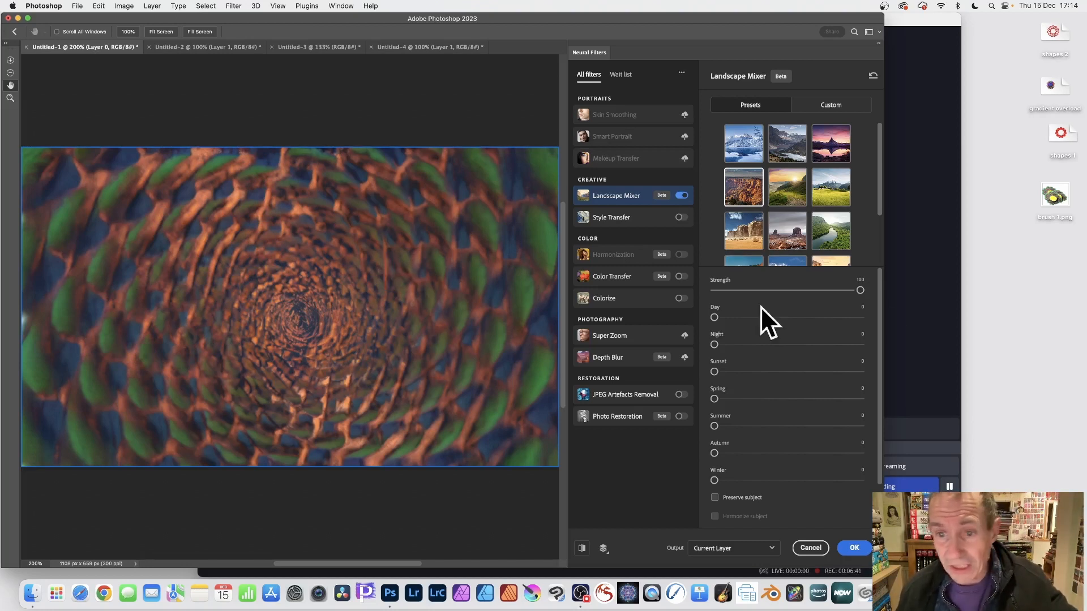
left_click(739, 233)
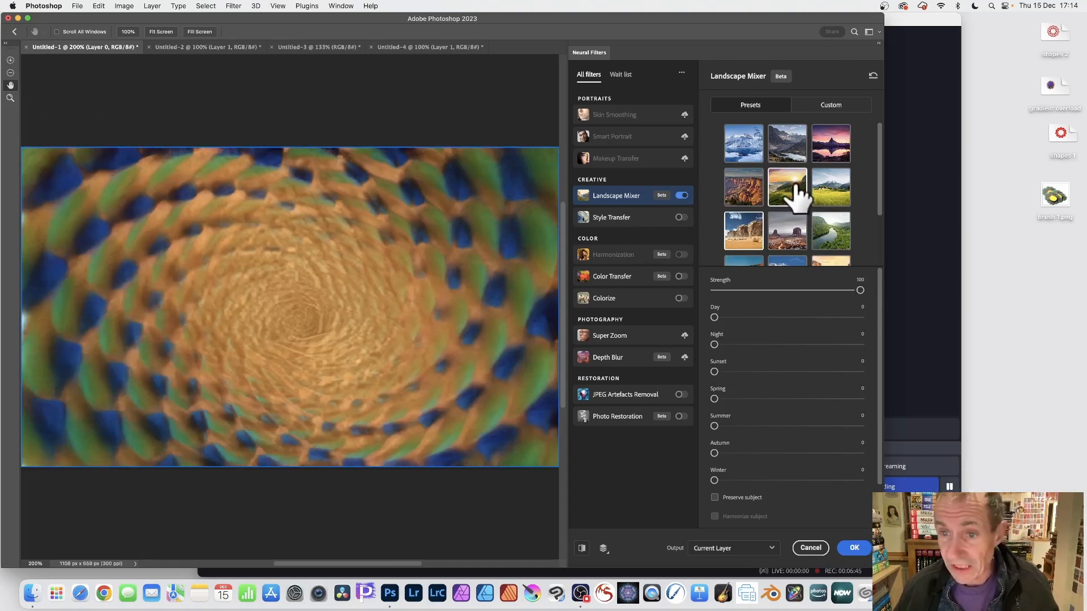
left_click(795, 196)
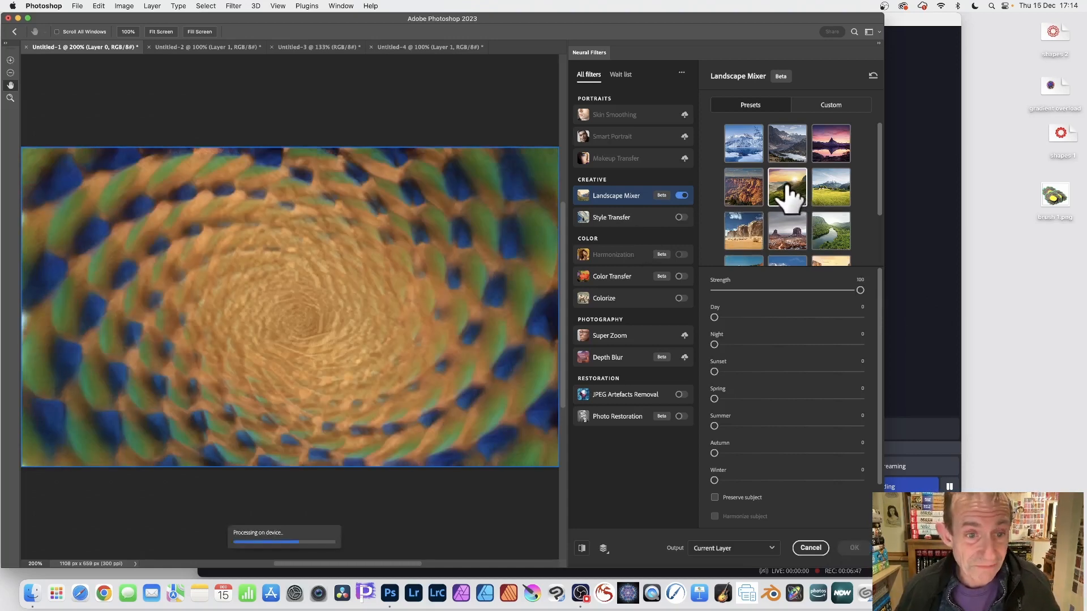
left_click(844, 144)
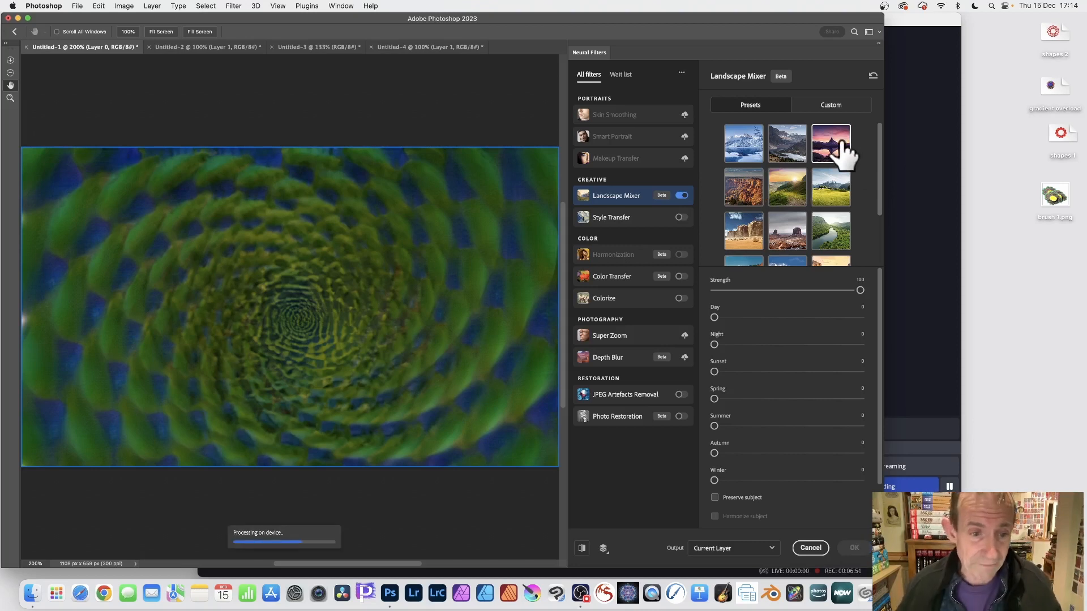
left_click(749, 195)
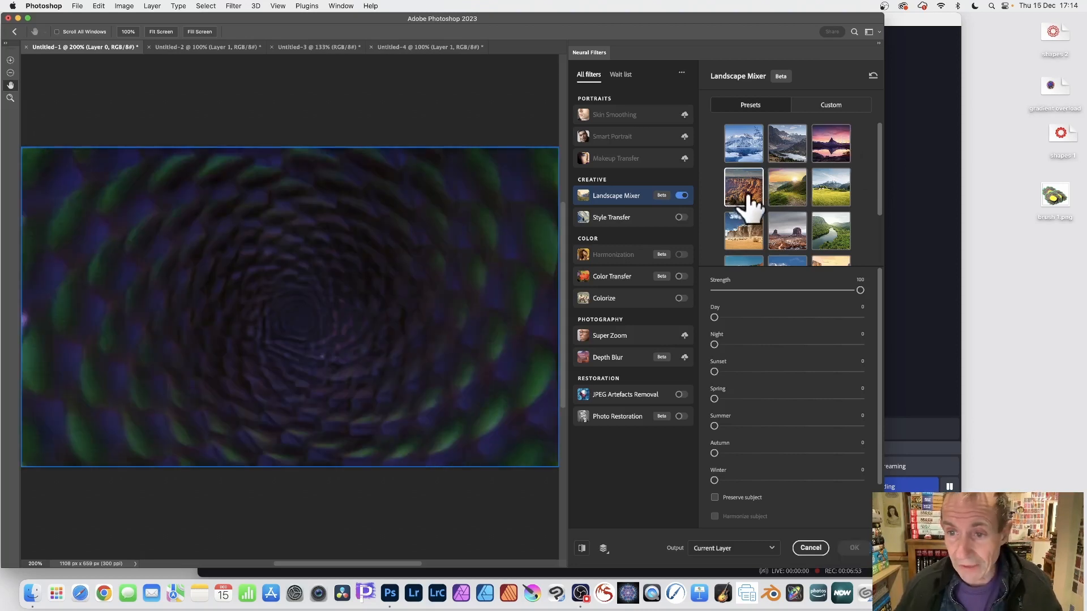
scroll(750, 198, "down", 1)
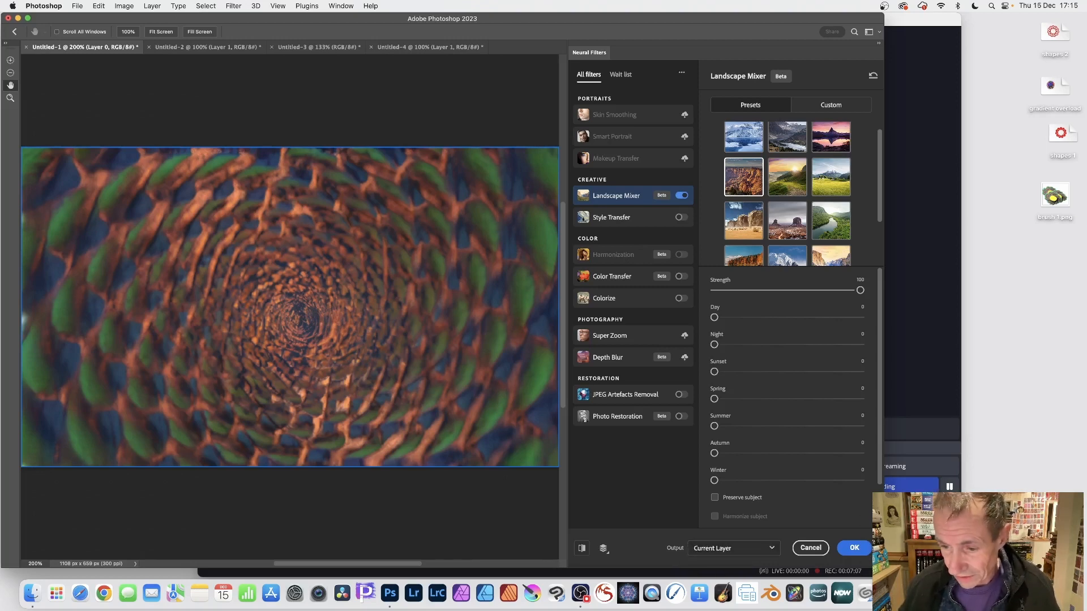
Check the Neural Filters output options, keep Current Layer, and apply the Landscape Mixer result to the image
left_click_drag(871, 563, 691, 467)
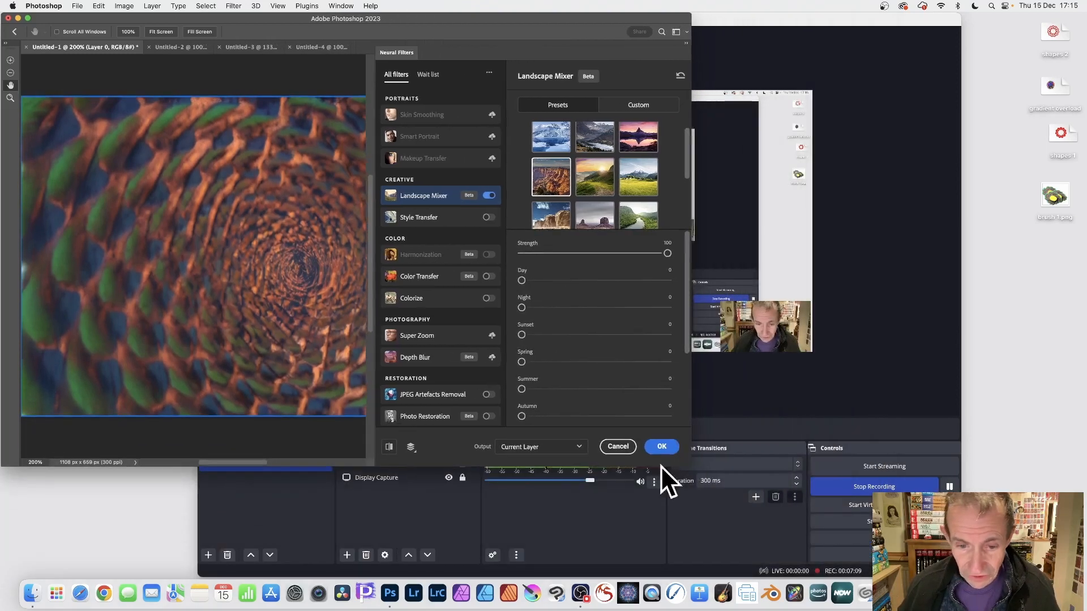
left_click(536, 446)
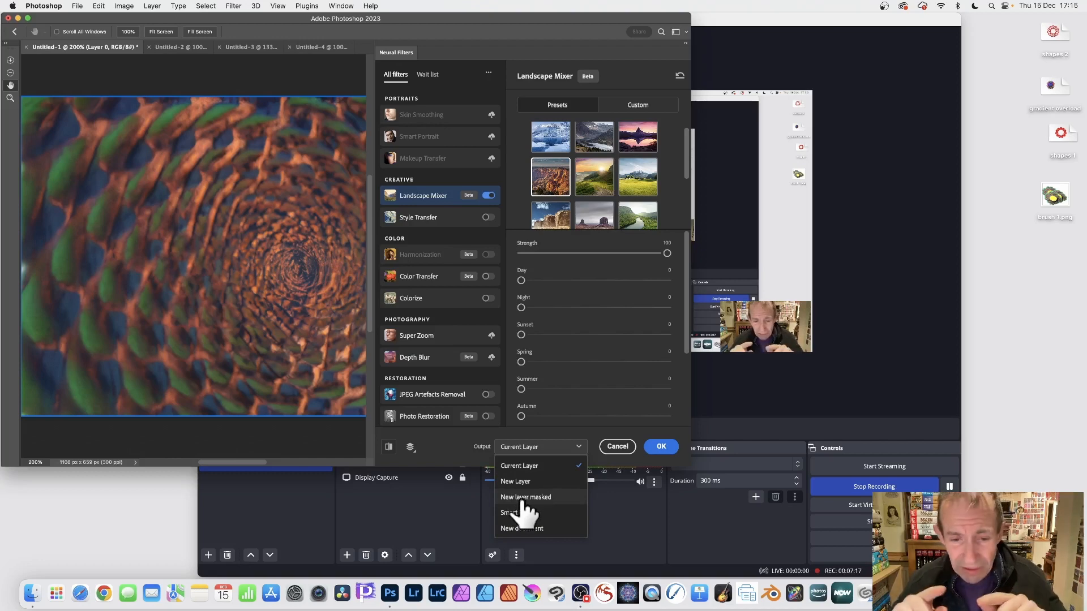
left_click(542, 466)
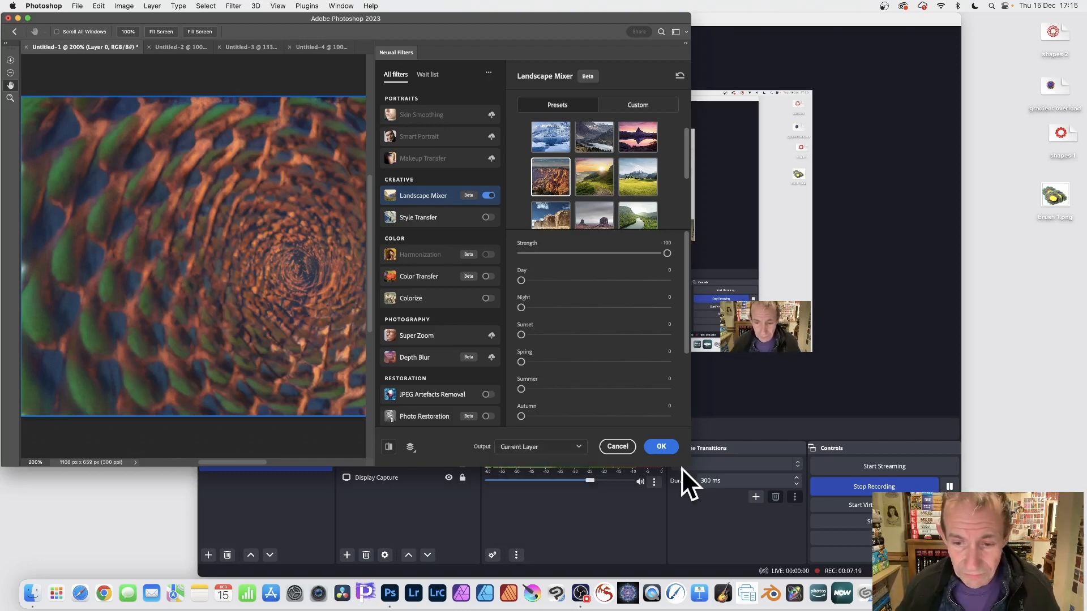
left_click_drag(689, 465, 838, 542)
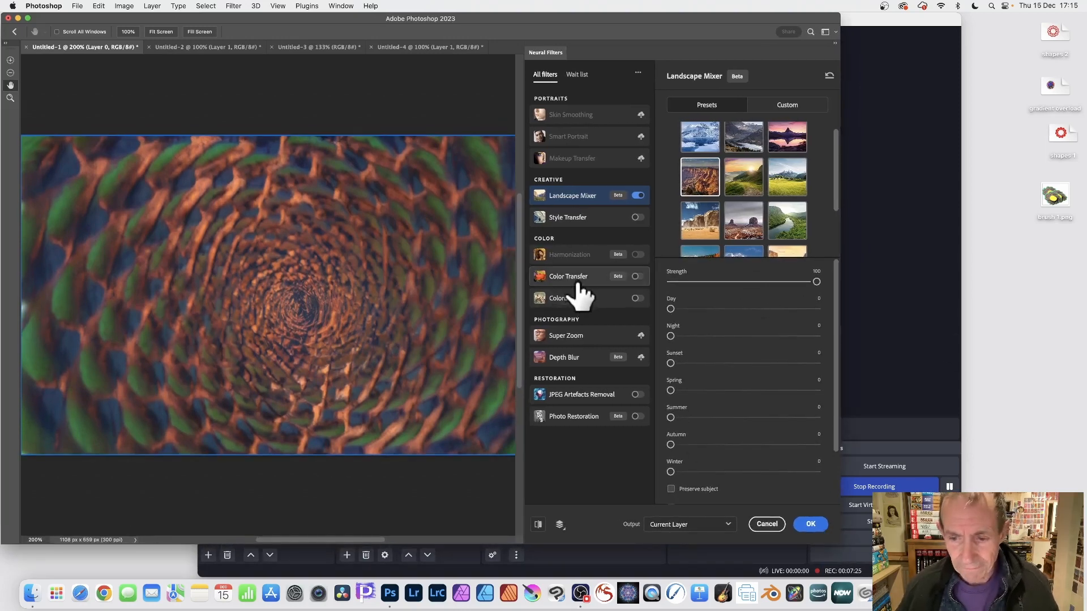
left_click(811, 526)
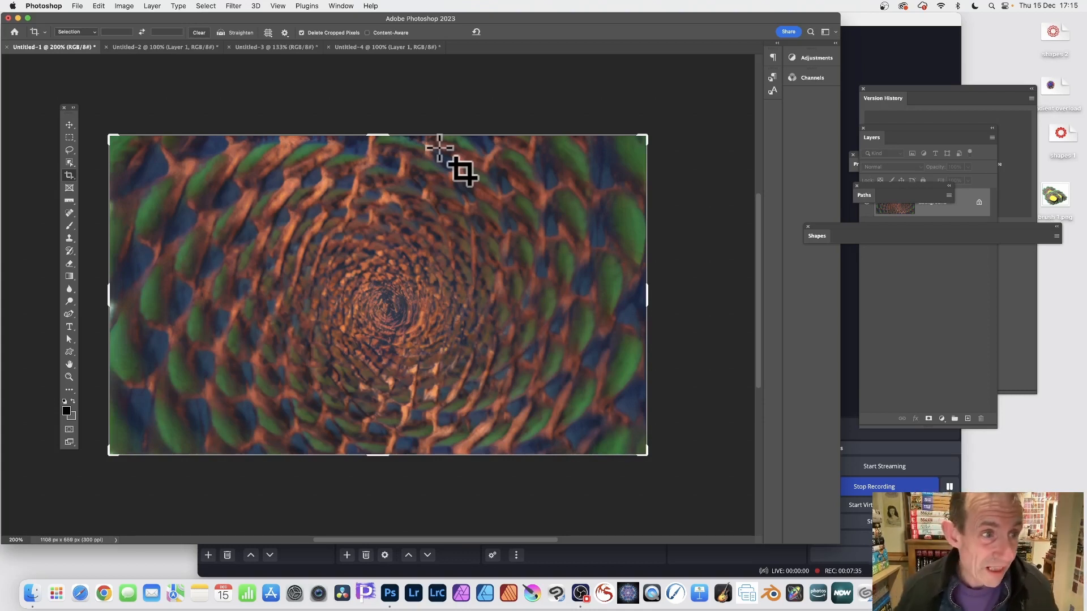
Try Auto Tone on the orange and green spiral and undo it
left_click(69, 124)
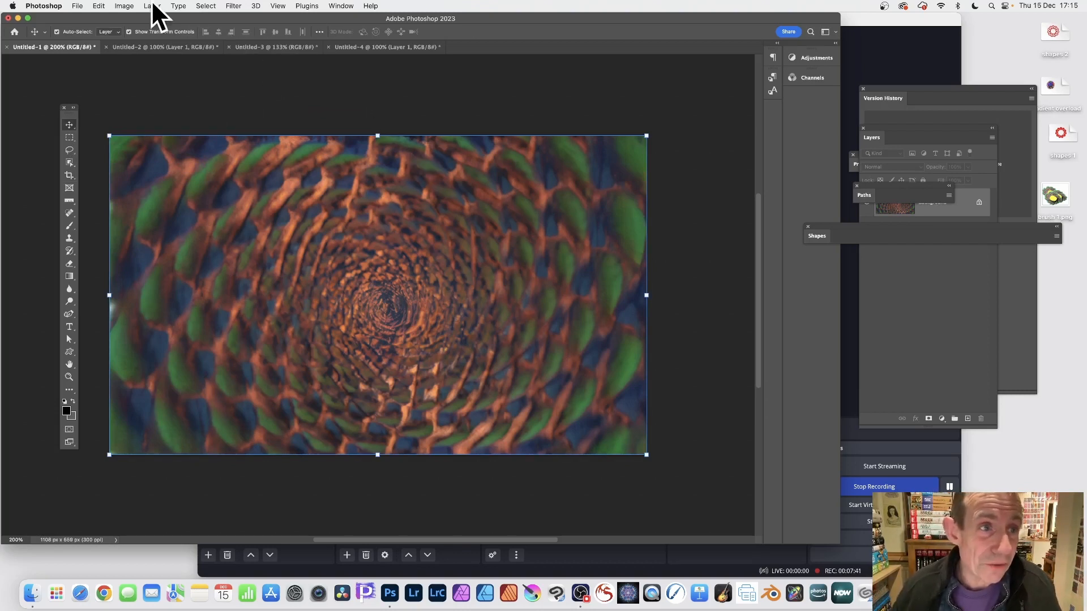
left_click(126, 6)
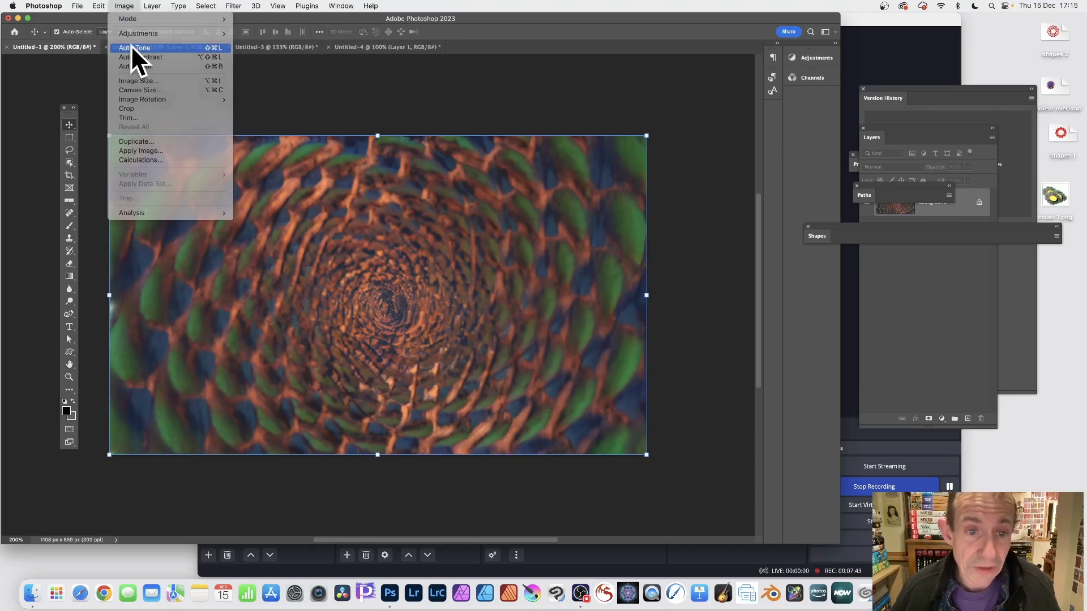
left_click(131, 45)
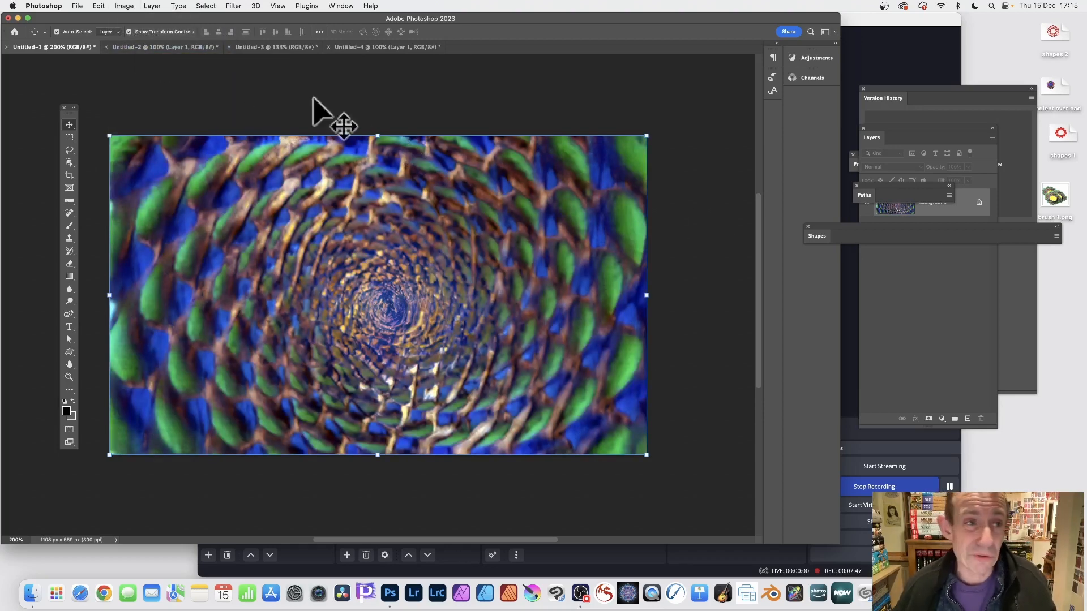
left_click(97, 6)
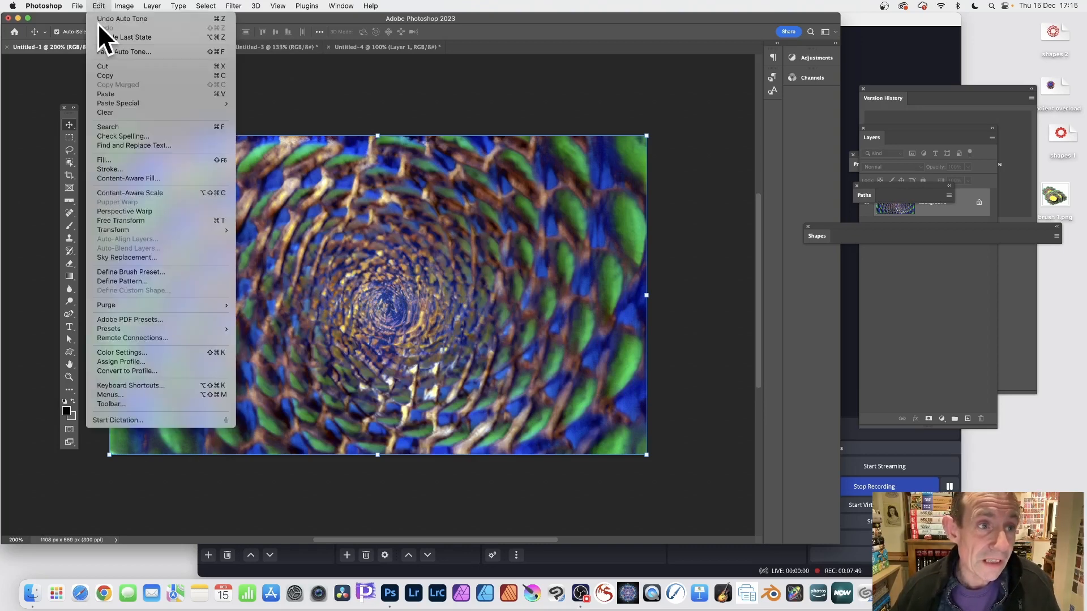
left_click(109, 18)
Brighten the spiral with a Levels adjustment, setting the RGB white input level to 207
left_click(124, 6)
mouse_move(130, 33)
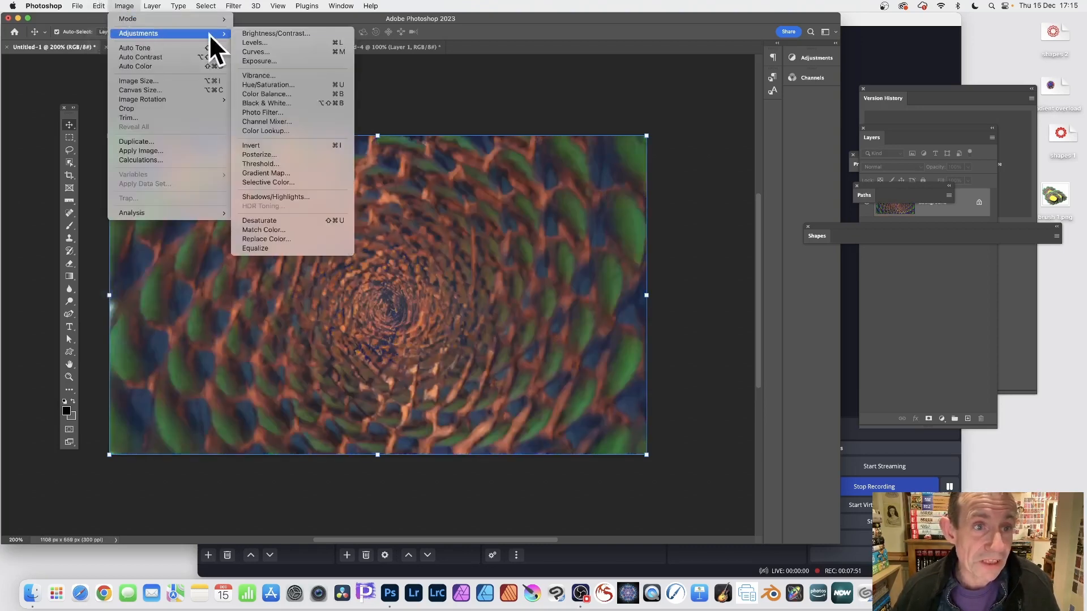
left_click(274, 42)
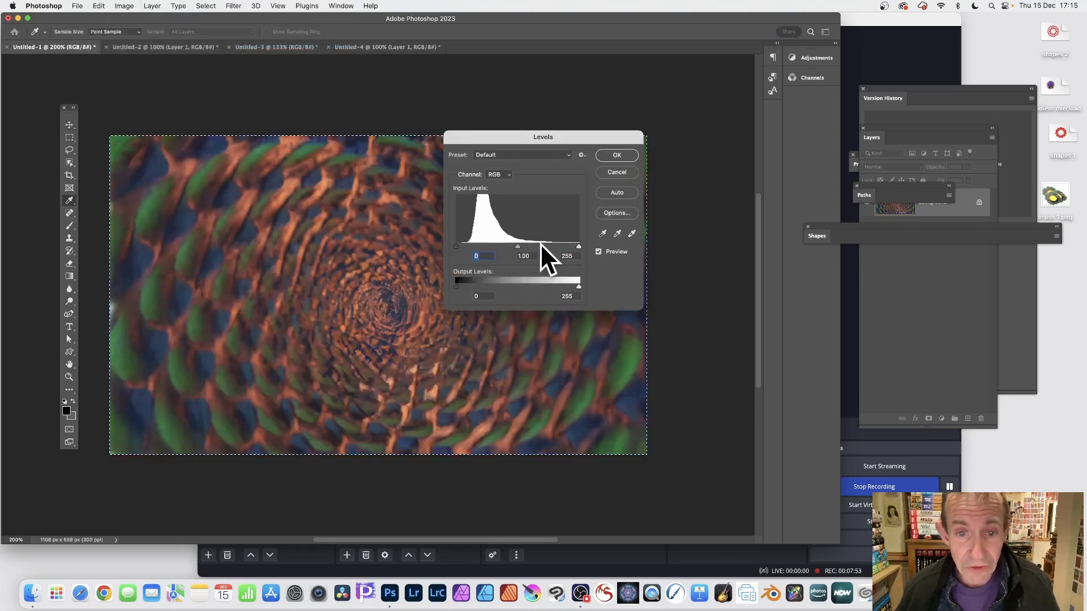
left_click_drag(579, 246, 516, 245)
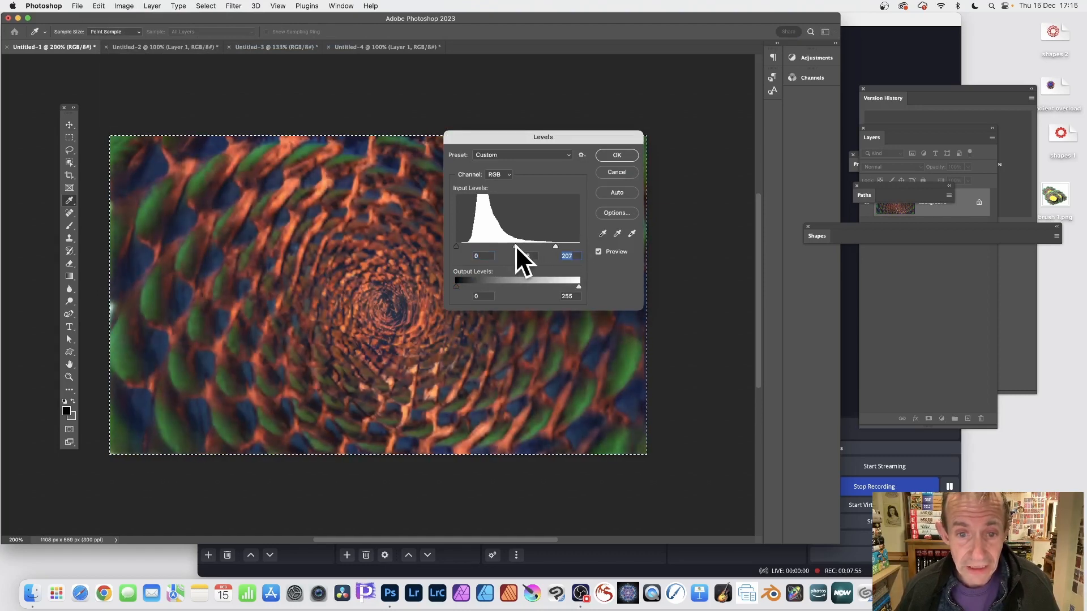
left_click(617, 157)
key("v")
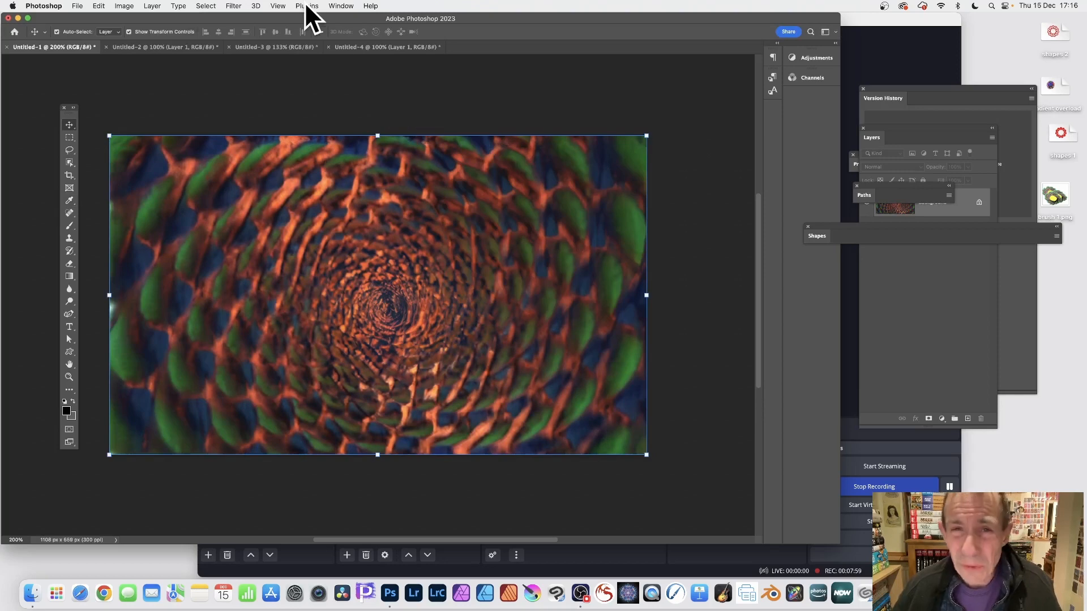
Apply the Oil Paint filter to the spiral with Stylization 9.6 and boost its colors with Auto Tone
left_click(234, 5)
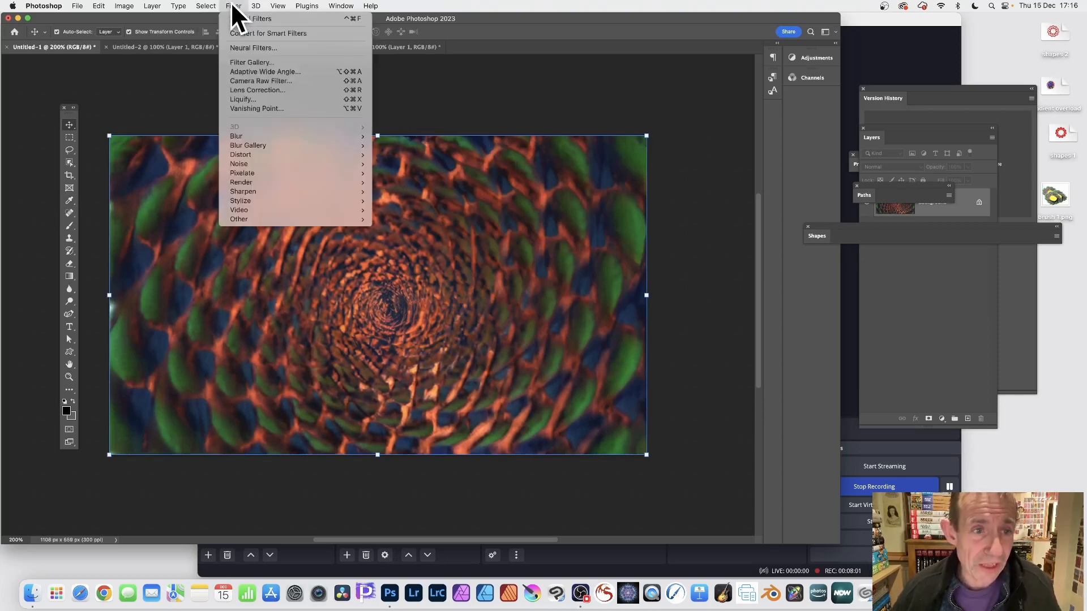
mouse_move(259, 200)
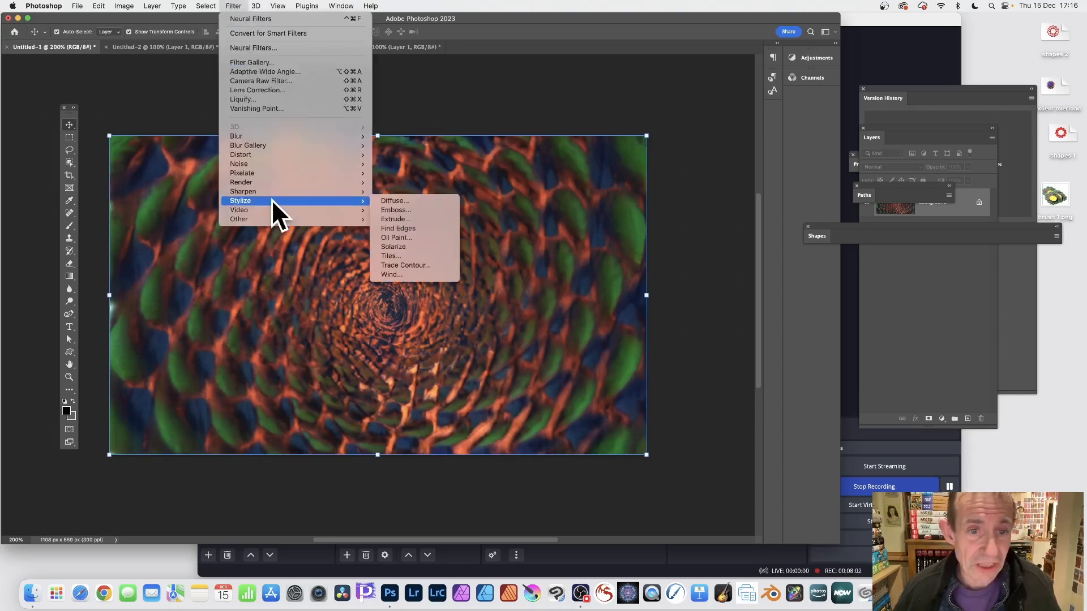
left_click(437, 243)
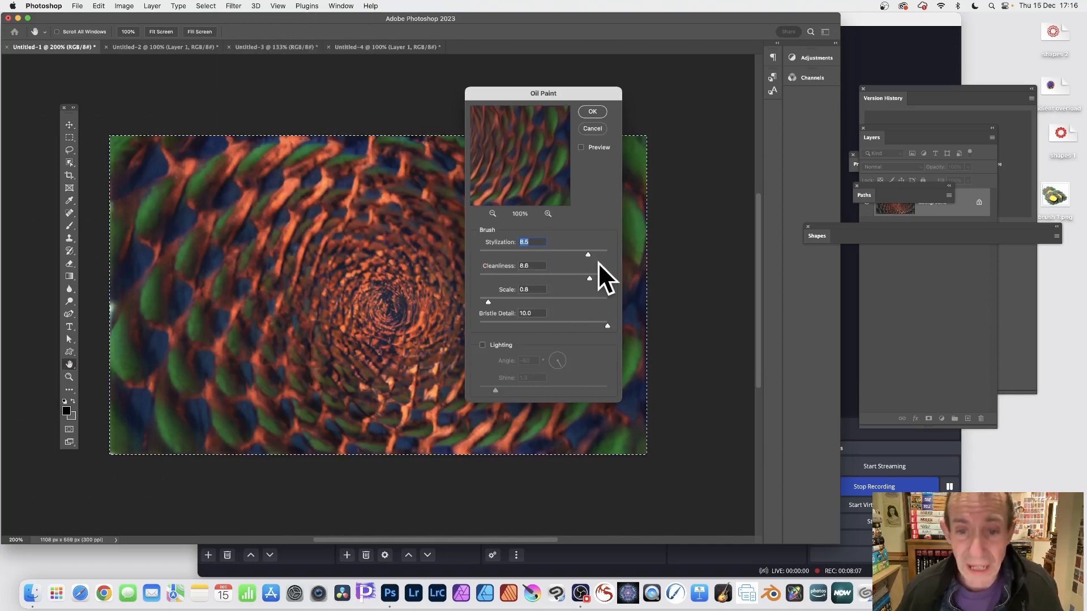
left_click(602, 254)
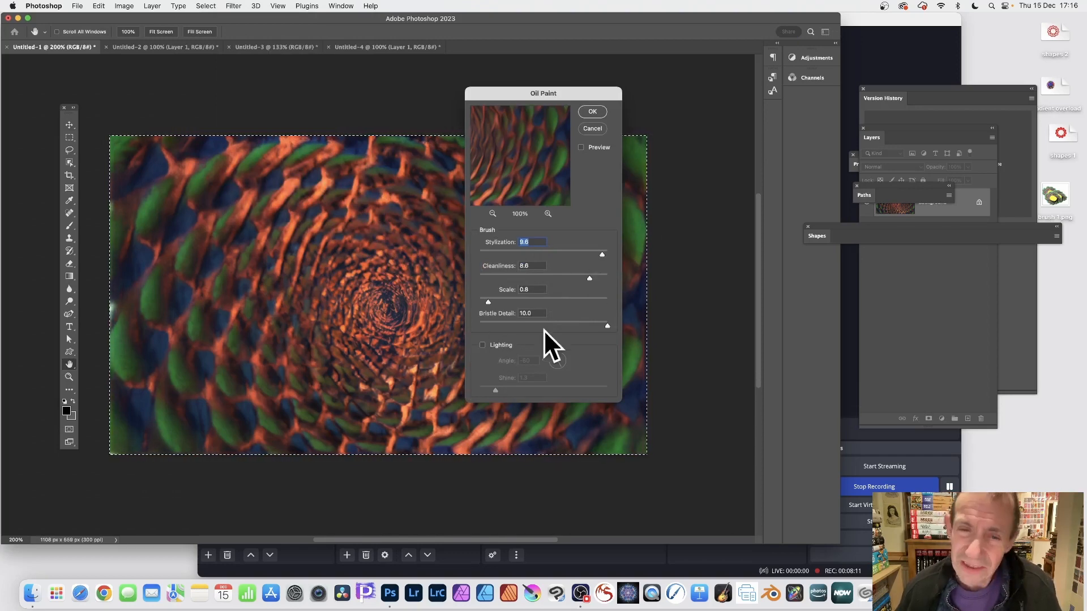
left_click(592, 112)
key("v")
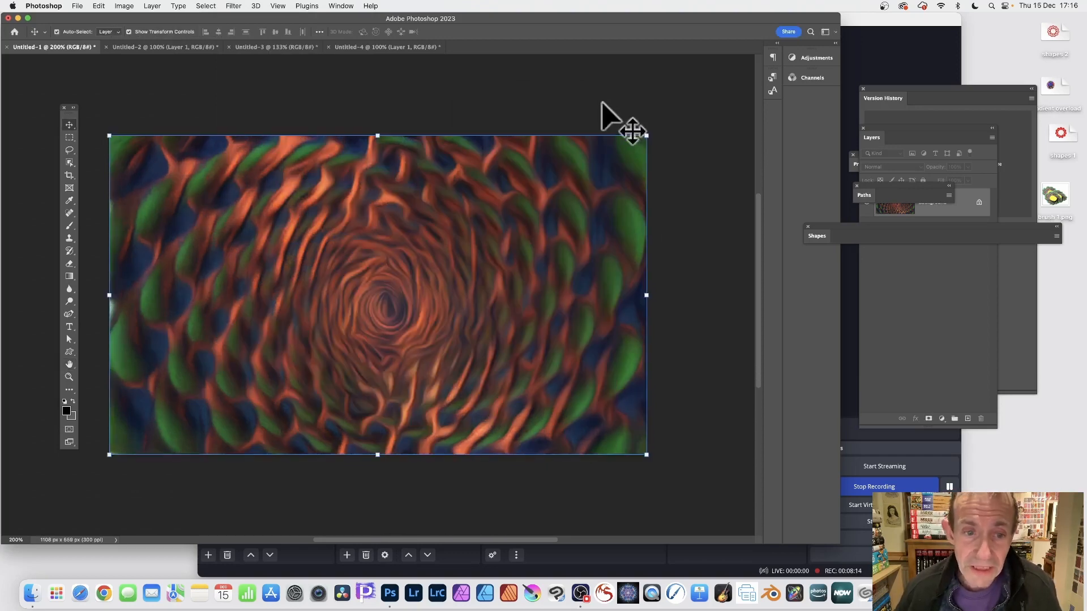
left_click(124, 5)
left_click(137, 50)
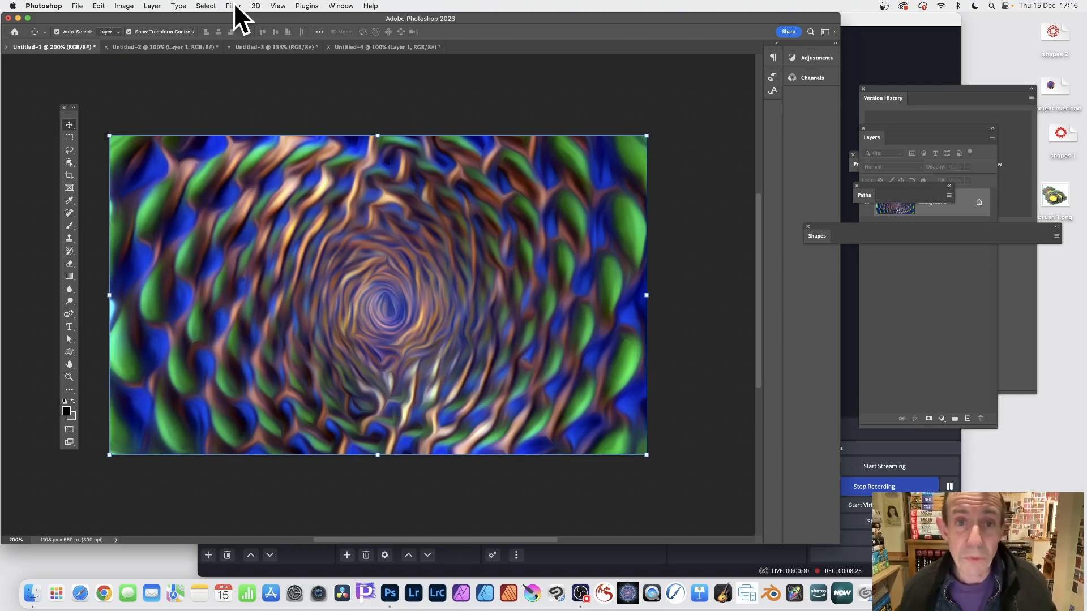
Switch to the Elliptical Marquee tool and clear the selection around the whole image
left_click(70, 137)
key("super+a")
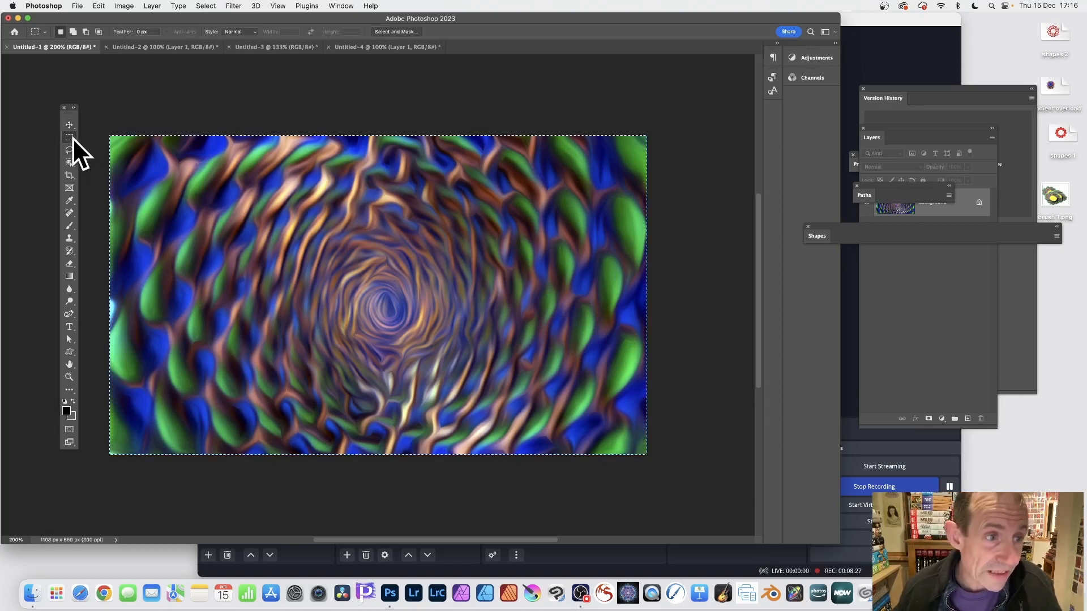
right_click(73, 137)
left_click(118, 146)
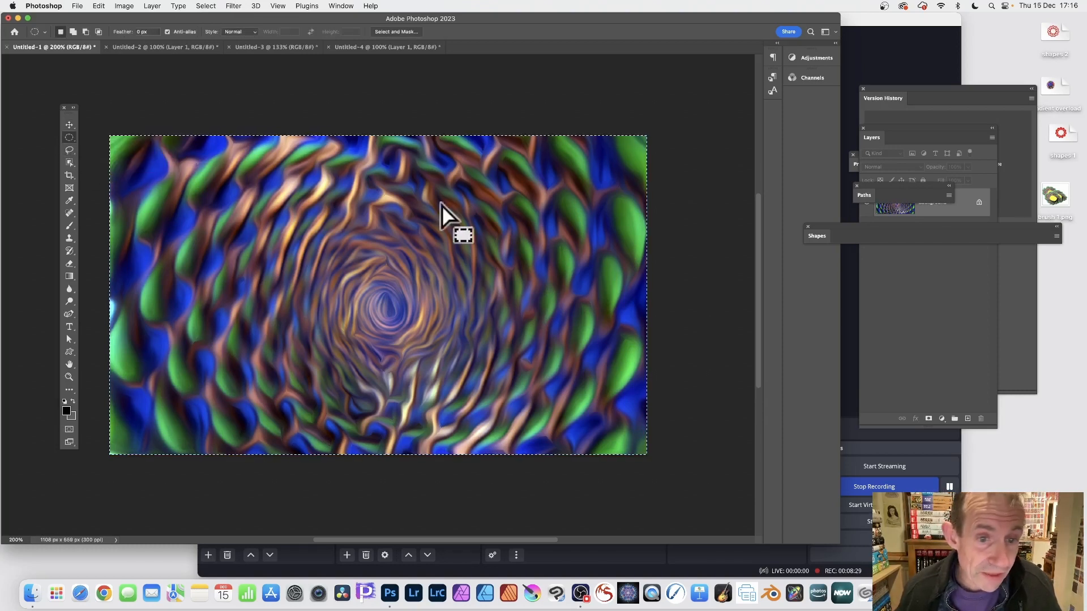
left_click(206, 6)
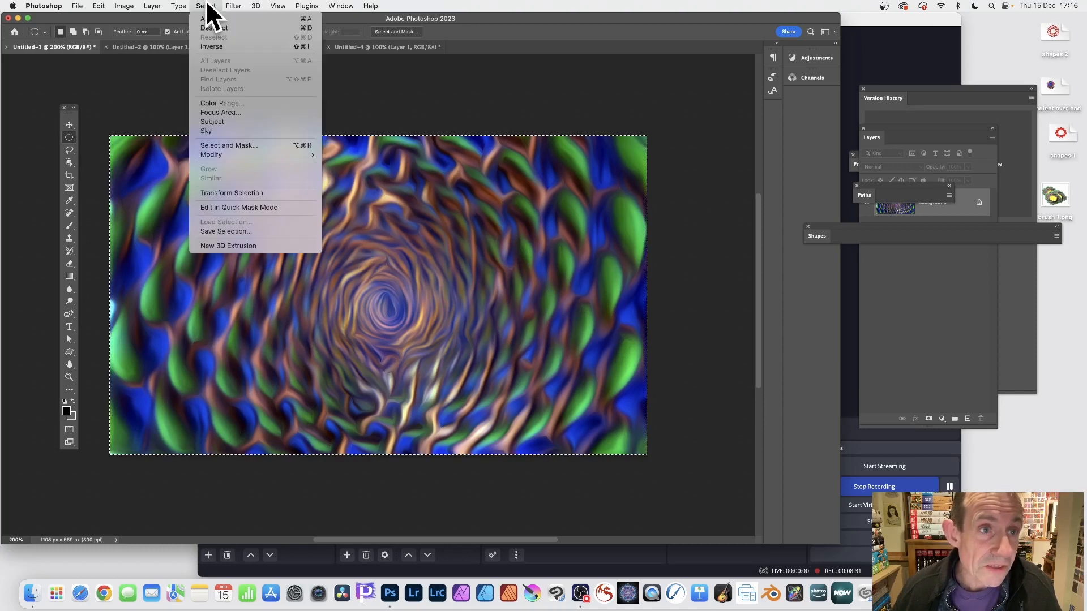
left_click(207, 28)
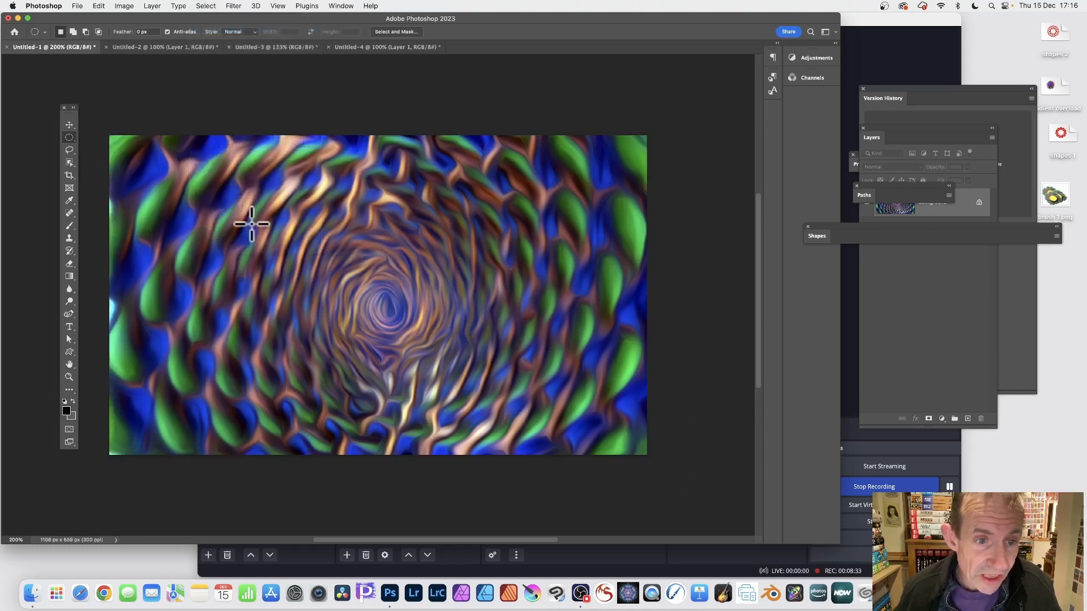
Select a wide oval area just up and left of the spiral's center, reaching into its core, and copy it
left_click_drag(248, 218, 282, 246)
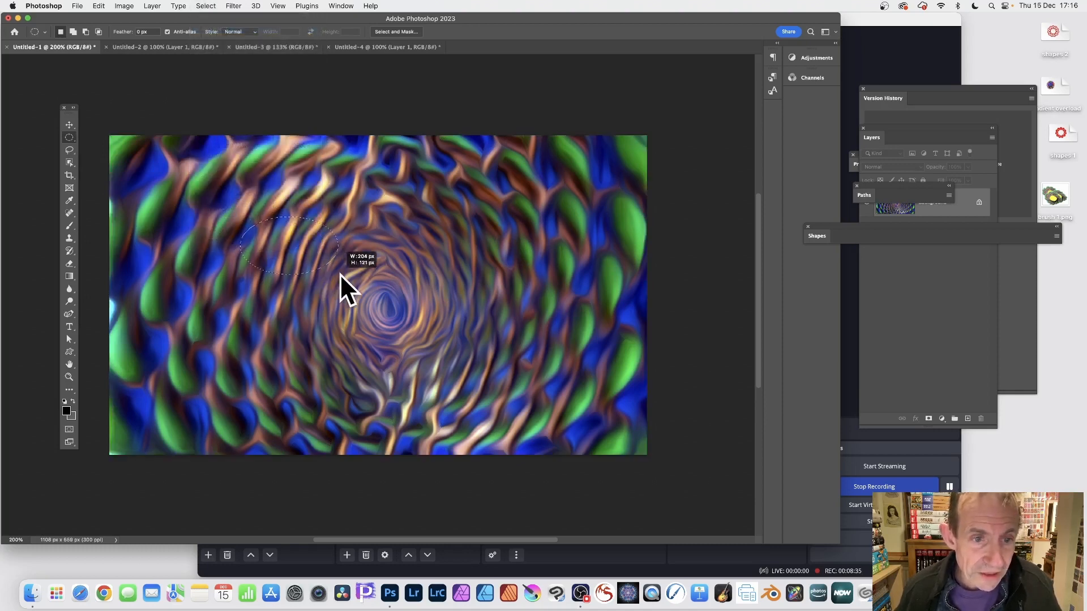
left_click_drag(339, 274, 403, 310)
left_click(99, 5)
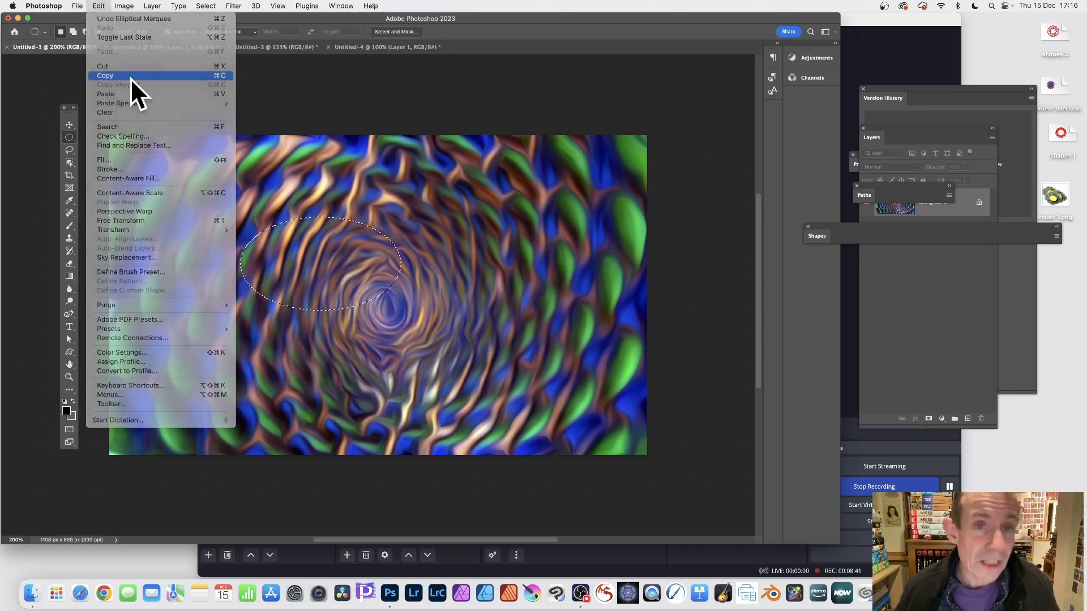
left_click(130, 76)
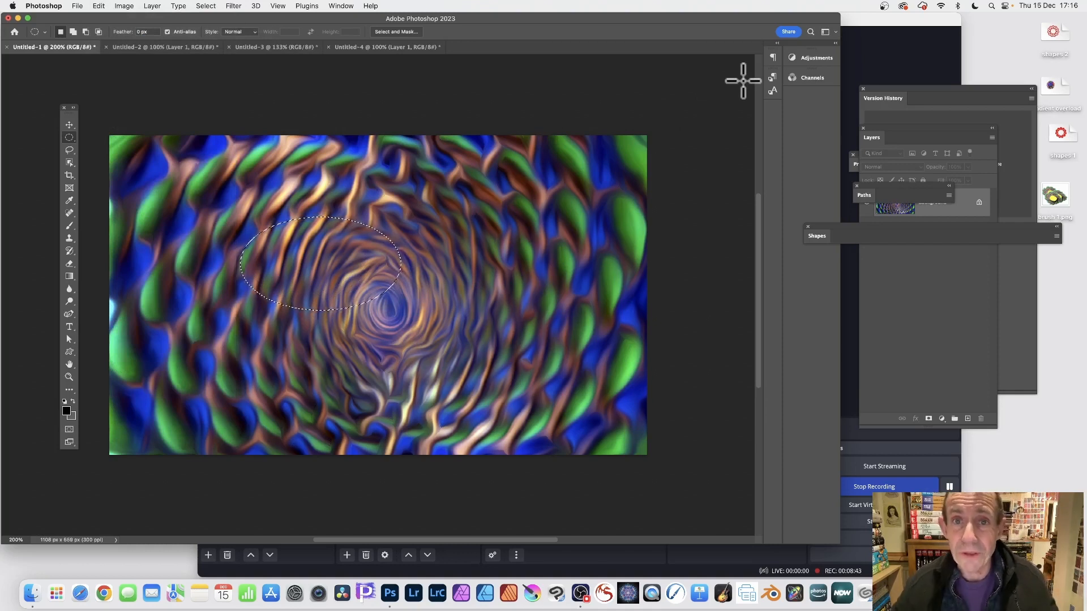